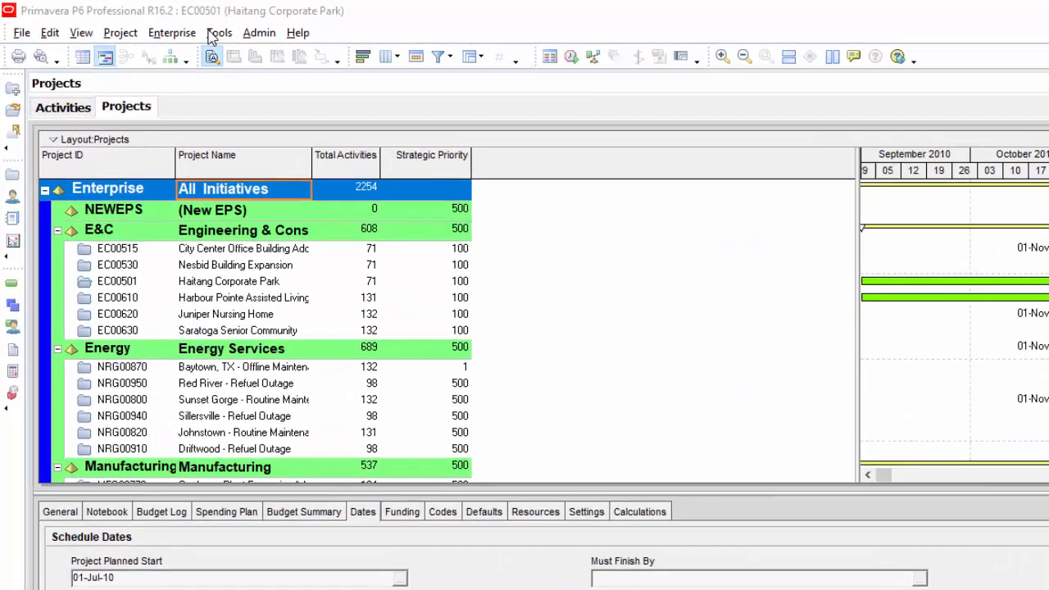
{"action": "left_click", "coordinate": [136, 20]}
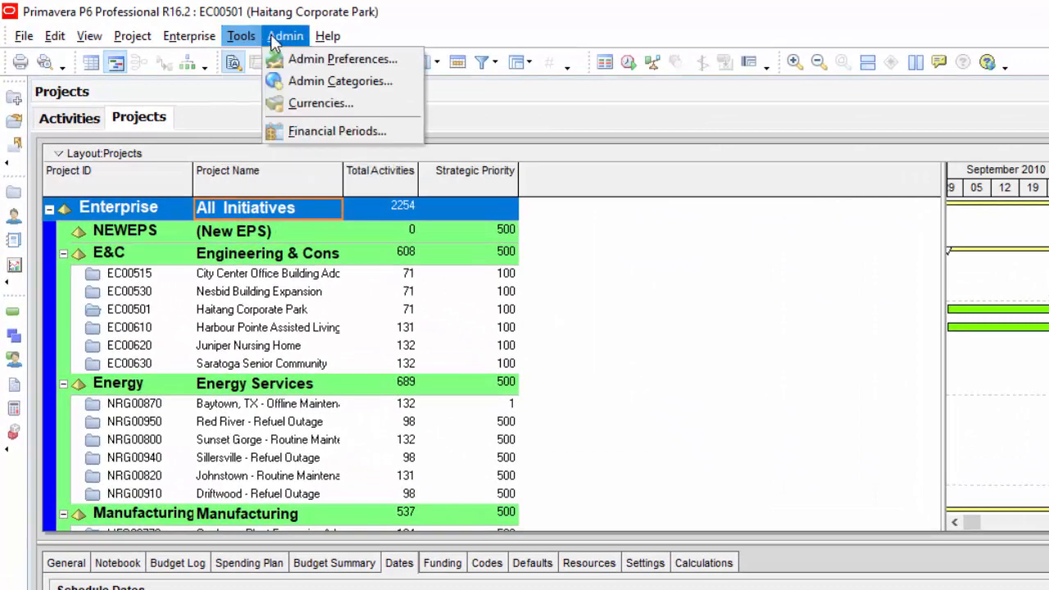
{"action": "left_click", "coordinate": [306, 155]}
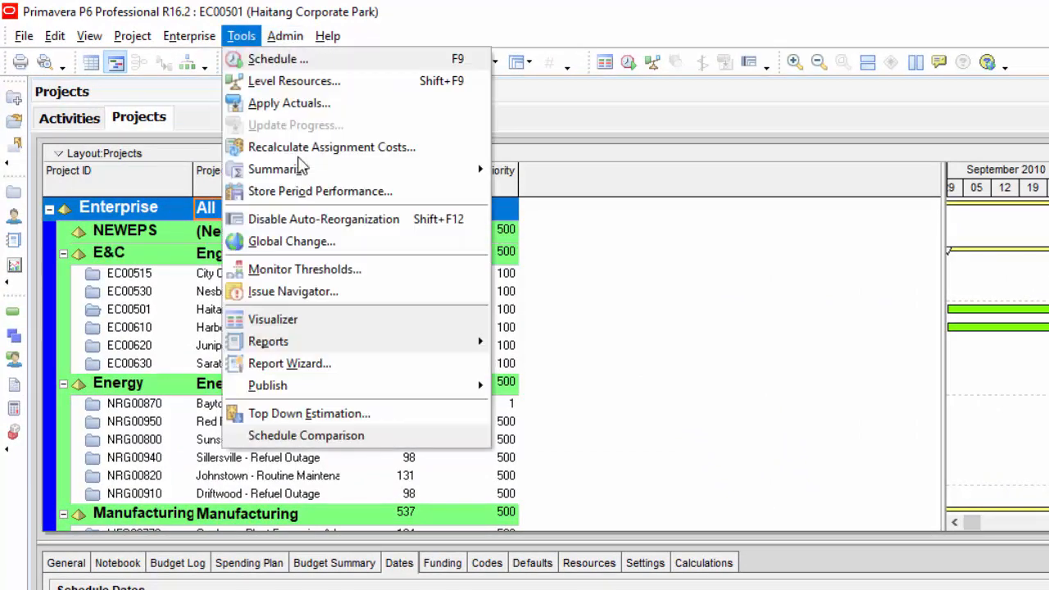
{"action": "mouse_move", "coordinate": [282, 343]}
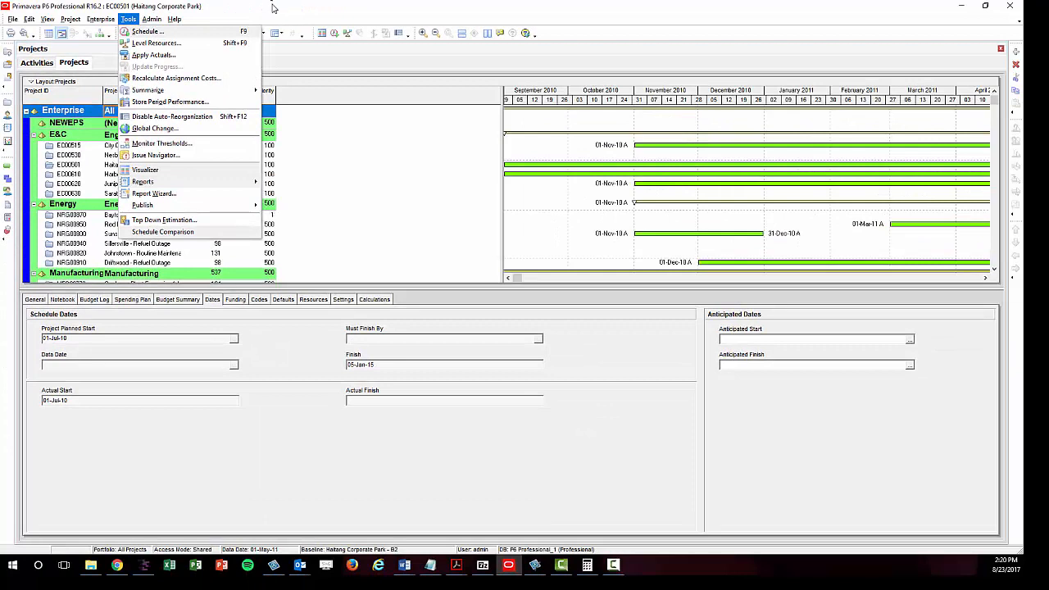
{"action": "key", "text": "Escape"}
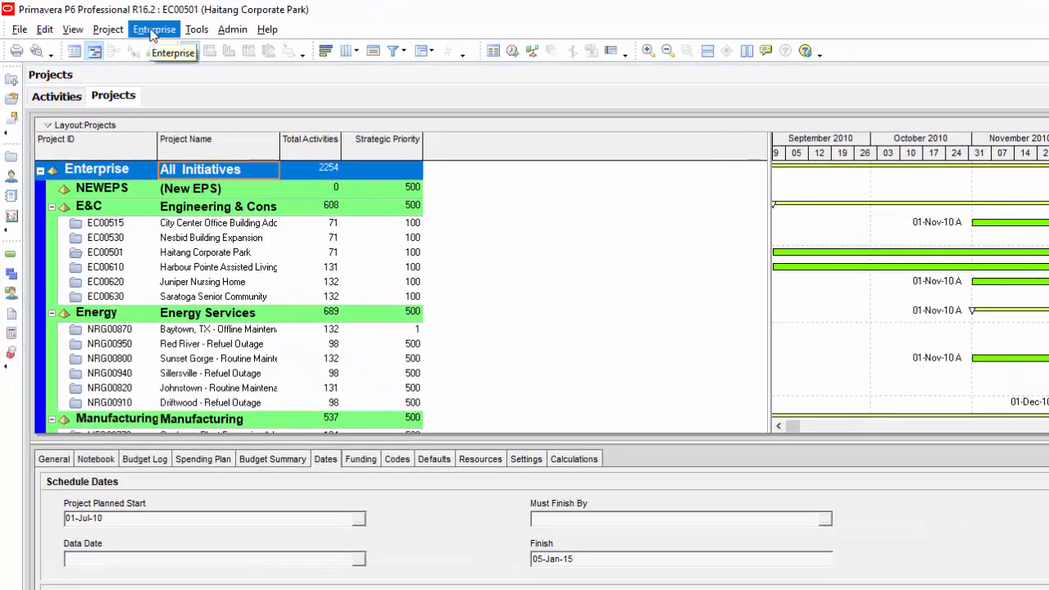
Open the list of user-defined fields for the Activities subject area.
{"action": "left_click", "coordinate": [153, 31]}
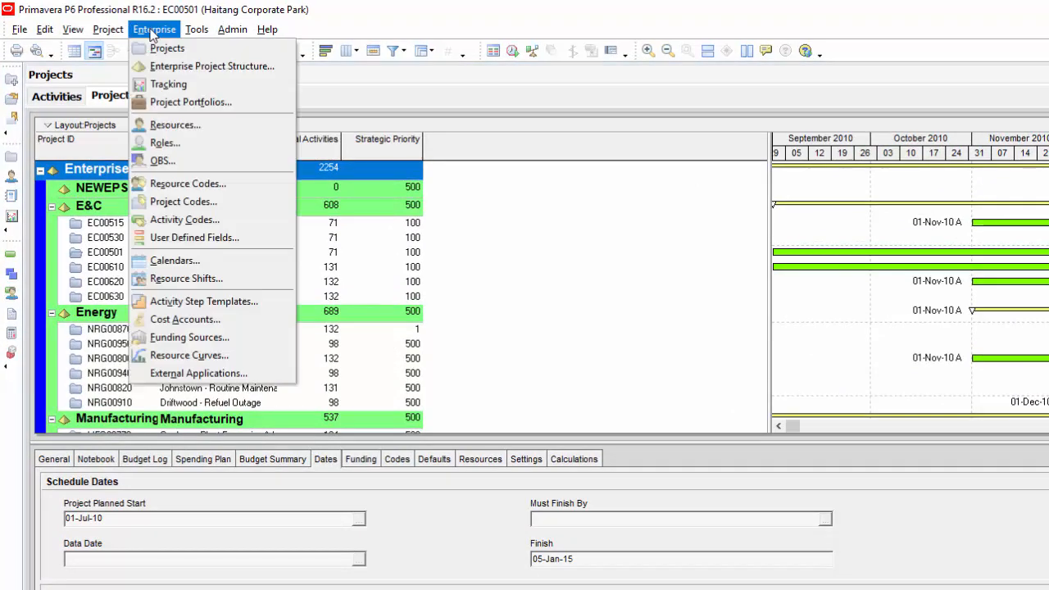
{"action": "left_click", "coordinate": [177, 243]}
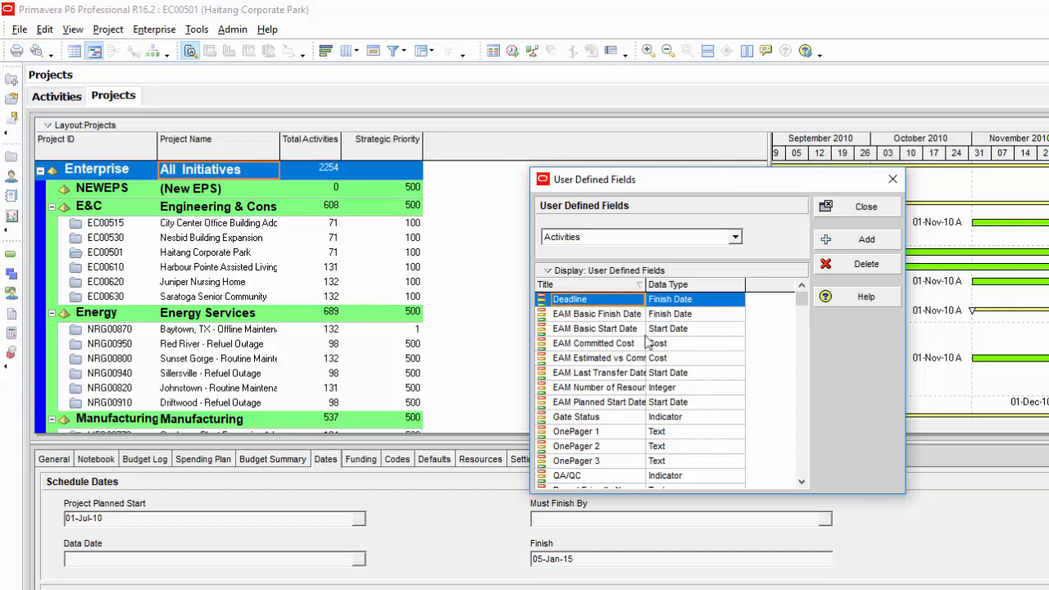
{"action": "left_click", "coordinate": [857, 246]}
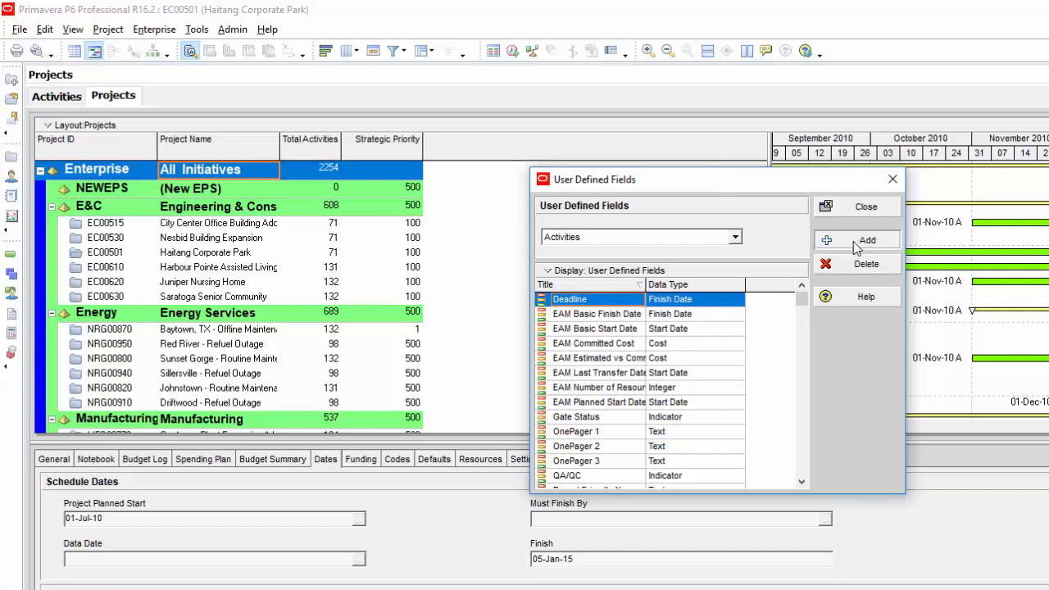
{"action": "left_click", "coordinate": [609, 300]}
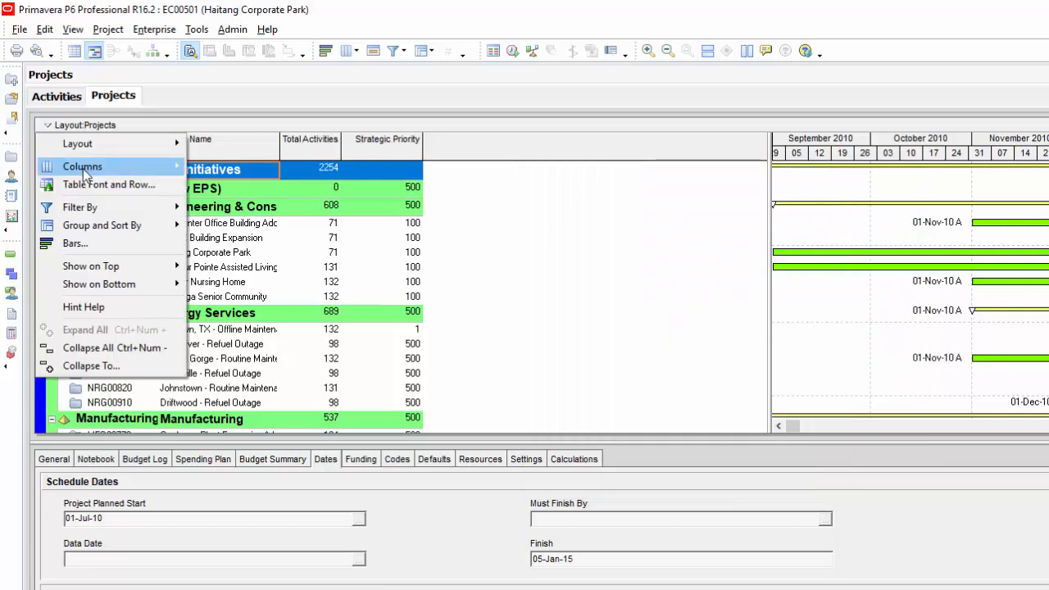
Open the column customization for the Projects layout and browse the available User Defined columns.
{"action": "mouse_move", "coordinate": [83, 168]}
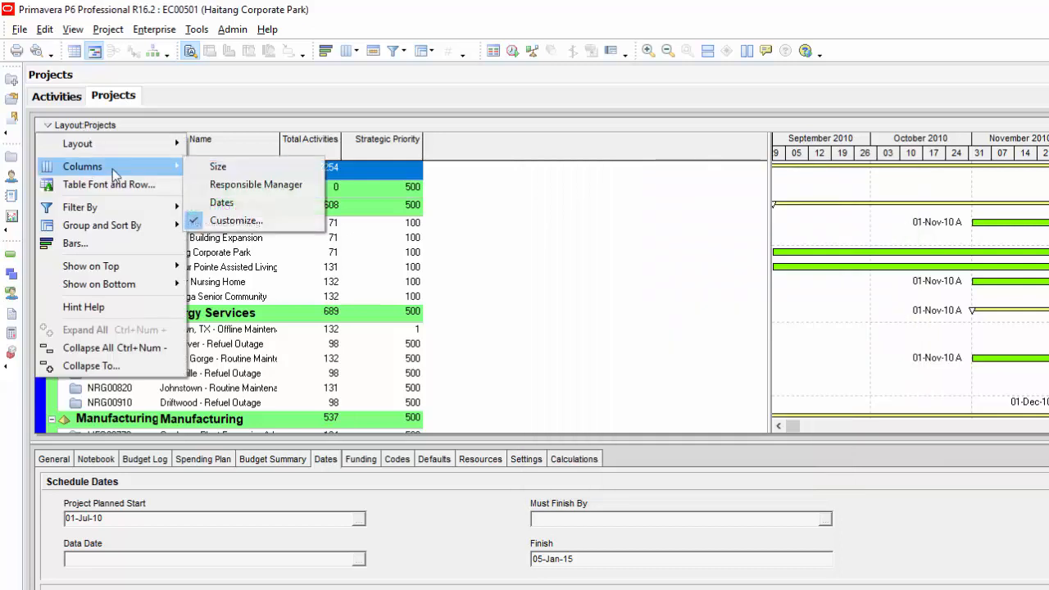
{"action": "left_click", "coordinate": [237, 221]}
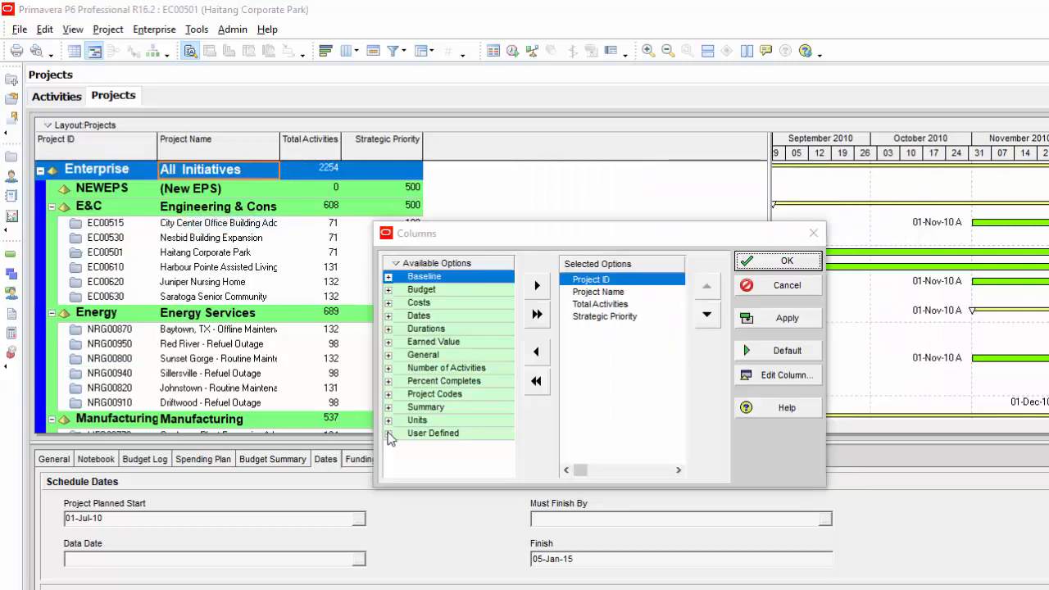
{"action": "left_click", "coordinate": [390, 435]}
{"action": "left_click_drag", "start_coordinate": [508, 326], "coordinate": [509, 398]}
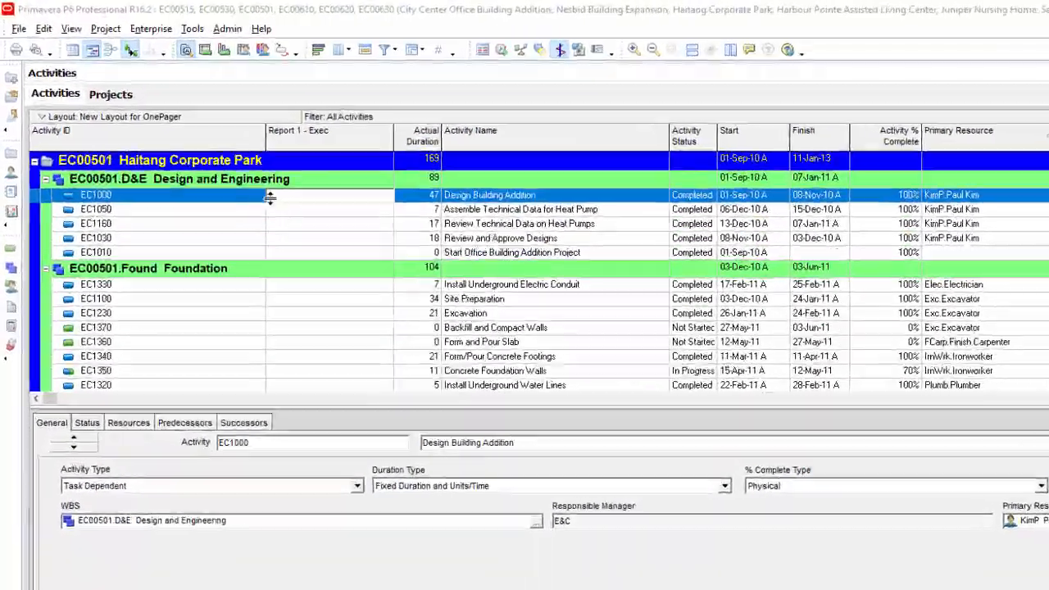
Enter Yes in the Report 1 - Exec column for activities EC1000 and EC1050.
{"action": "type", "text": "Yes"}
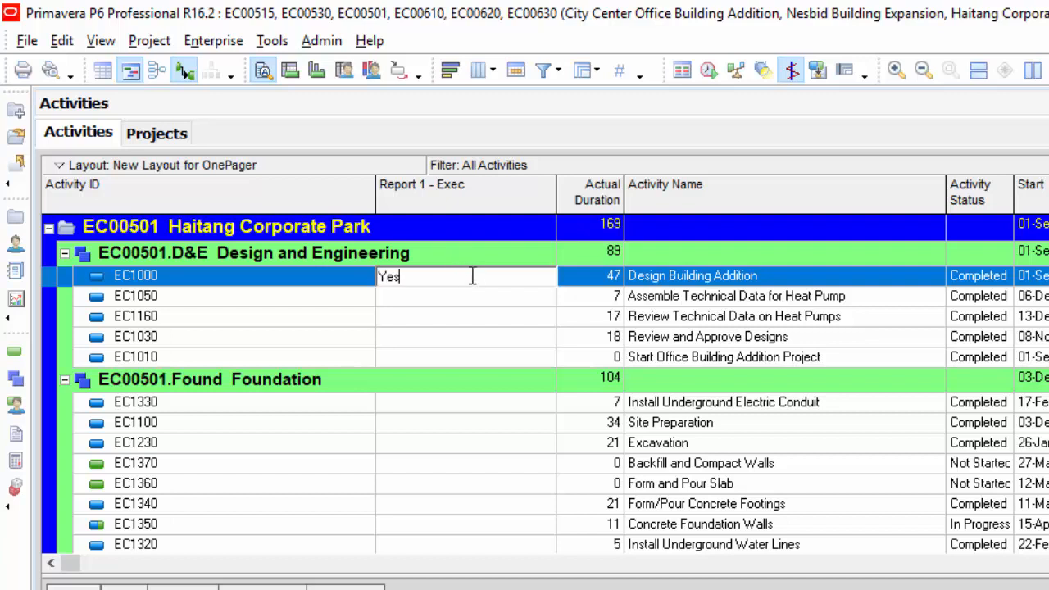
{"action": "left_click", "coordinate": [485, 297]}
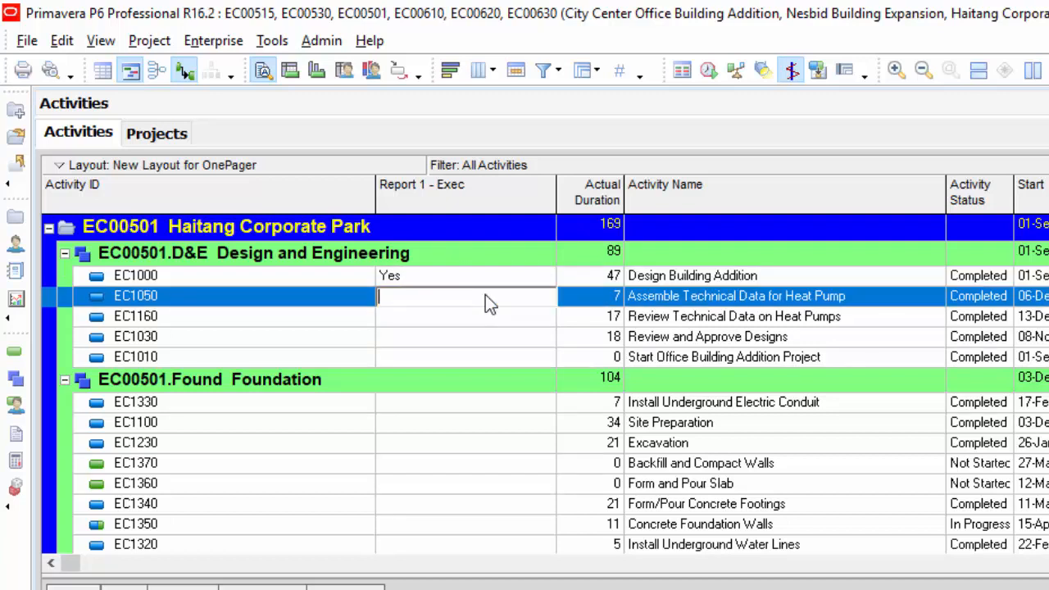
{"action": "type", "text": "Yes"}
{"action": "key", "text": "Return"}
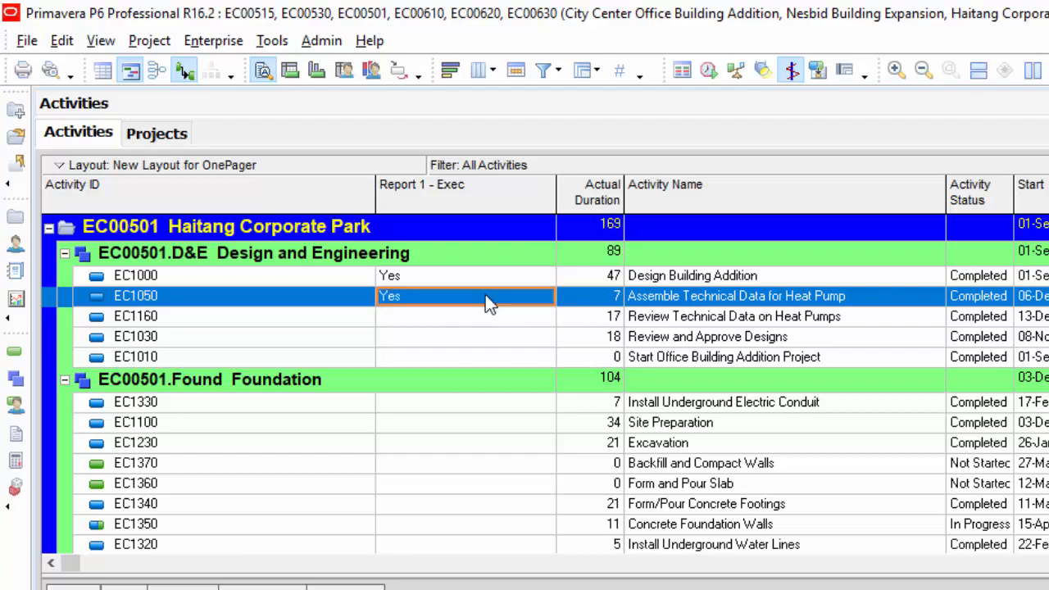
Copy the Yes value from EC1050 into the Report 1 - Exec column of activities EC1160, EC1030 and EC1010.
{"action": "left_click", "coordinate": [485, 296]}
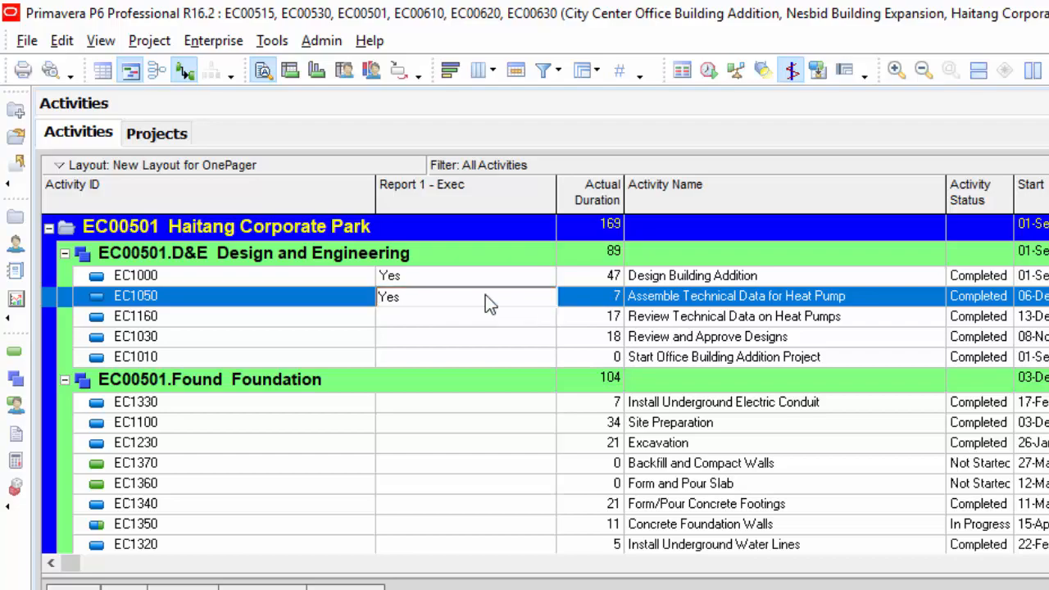
{"action": "left_click_drag", "start_coordinate": [445, 297], "coordinate": [305, 319]}
{"action": "key", "text": "ctrl+c"}
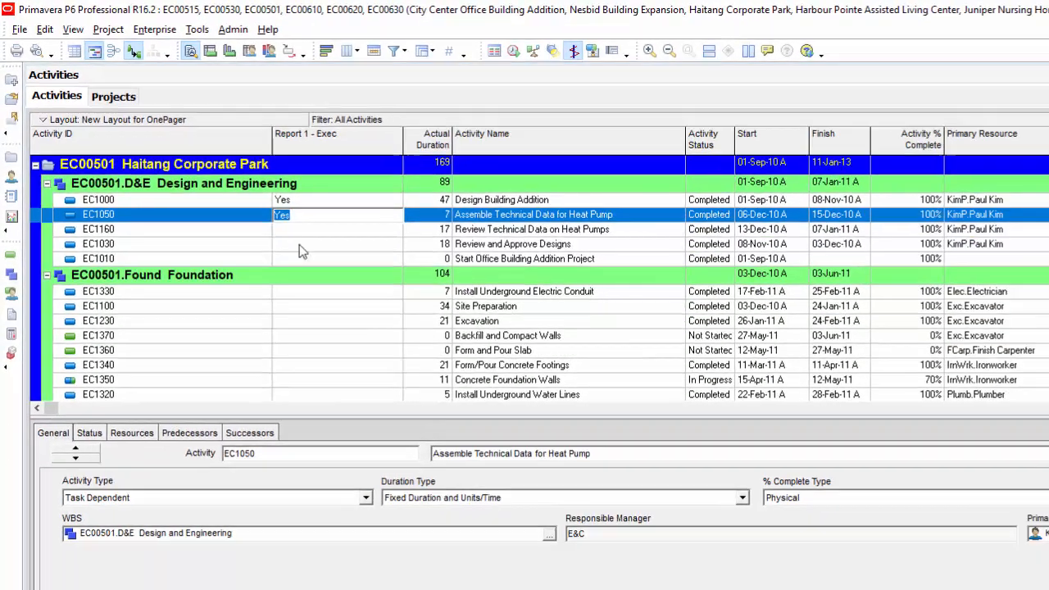
{"action": "left_click", "coordinate": [429, 317]}
{"action": "left_click", "coordinate": [429, 317]}
{"action": "key", "text": "ctrl+v"}
{"action": "left_click", "coordinate": [206, 162]}
{"action": "key", "text": "ctrl+v"}
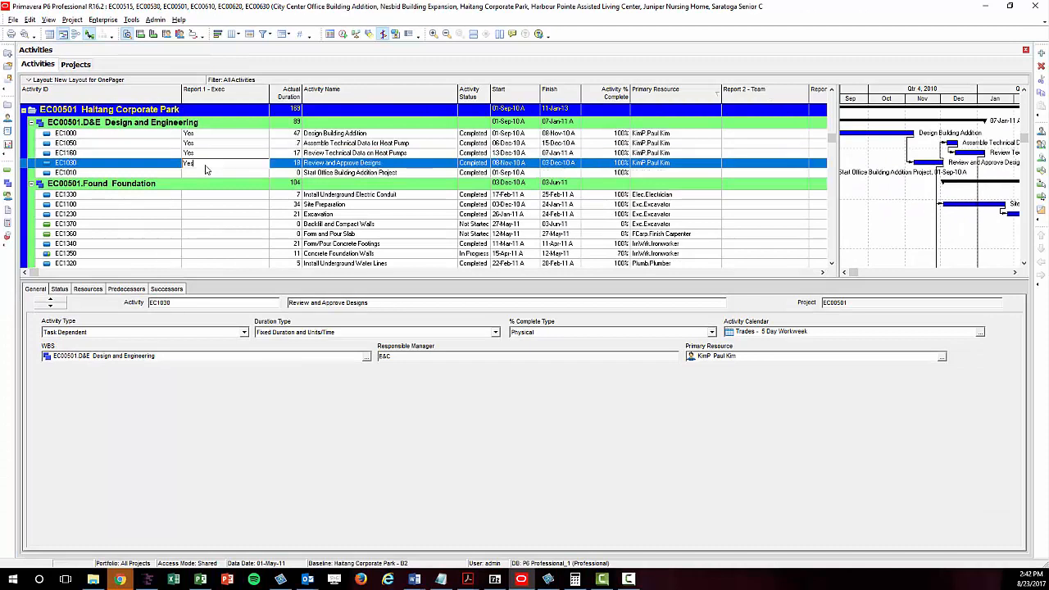
{"action": "left_click", "coordinate": [205, 172]}
{"action": "key", "text": "ctrl+v"}
{"action": "left_click", "coordinate": [206, 197]}
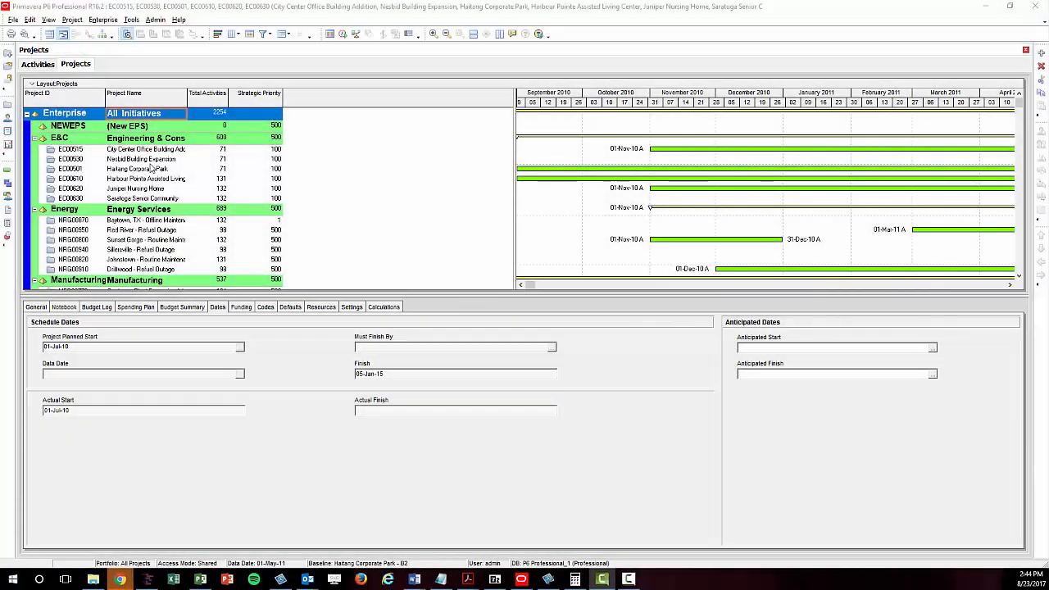
Select projects EC00515 through EC00610 for opening and display the activities view.
{"action": "left_click", "coordinate": [150, 153]}
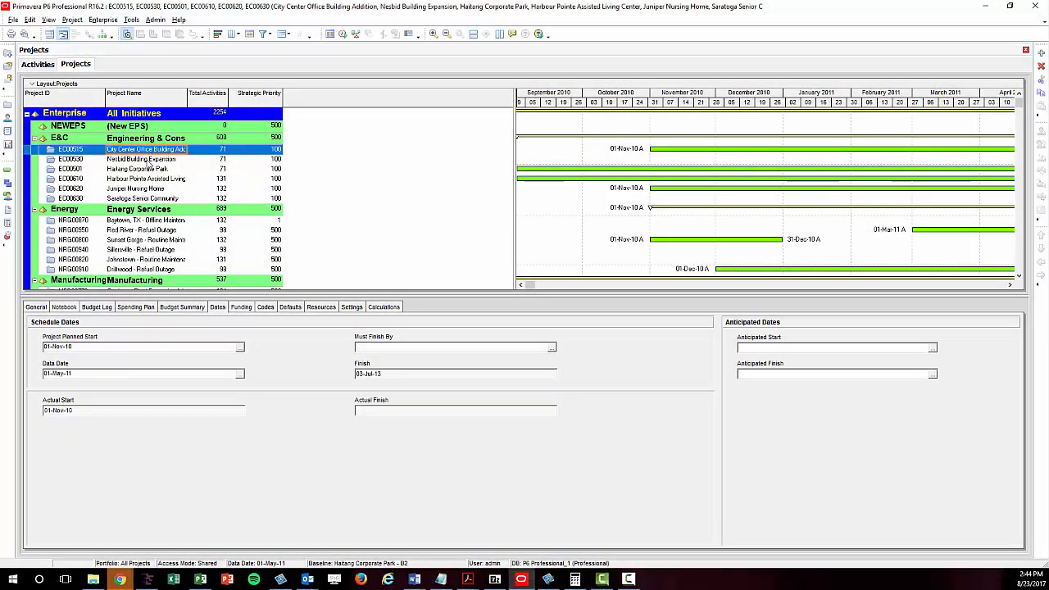
{"action": "left_click", "coordinate": [144, 178], "text": "shift"}
{"action": "left_click", "coordinate": [14, 20]}
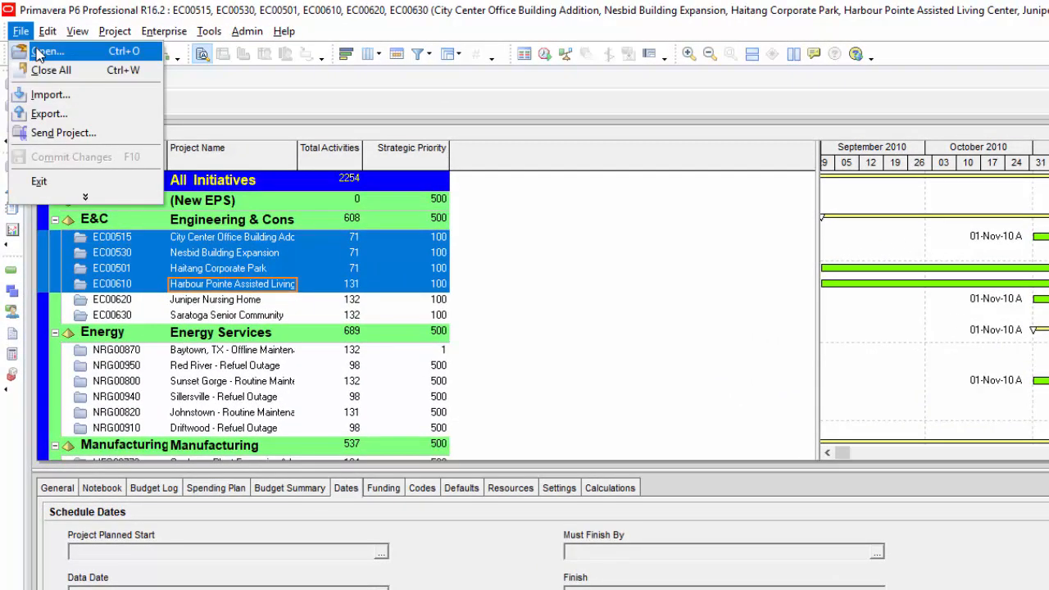
{"action": "left_click", "coordinate": [41, 52]}
{"action": "left_click", "coordinate": [57, 102]}
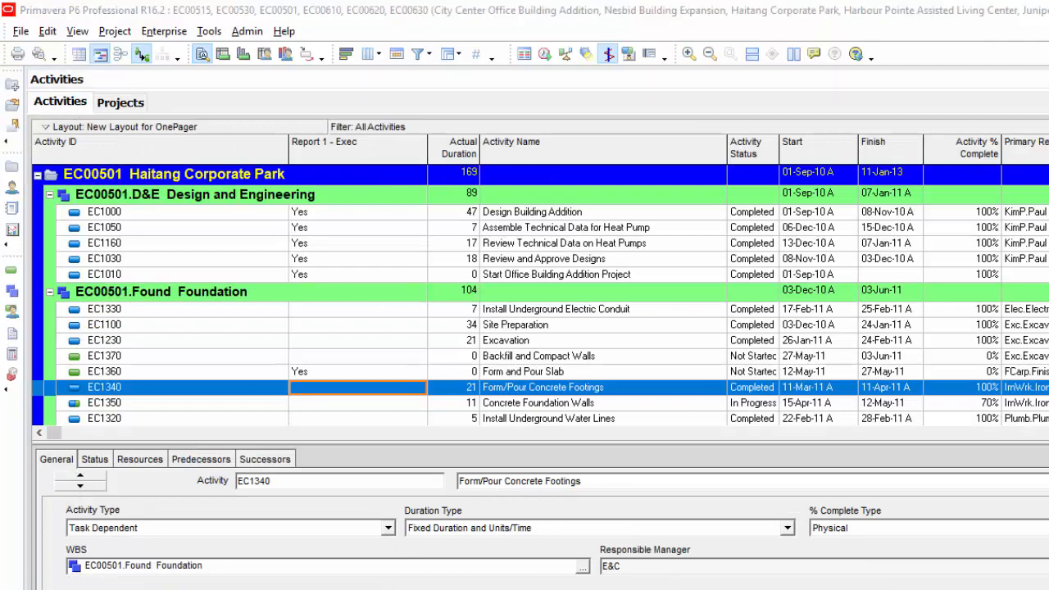
Start a project export in Microsoft Project format with the XML 2013 version and proceed to the project selection.
{"action": "left_click", "coordinate": [21, 31]}
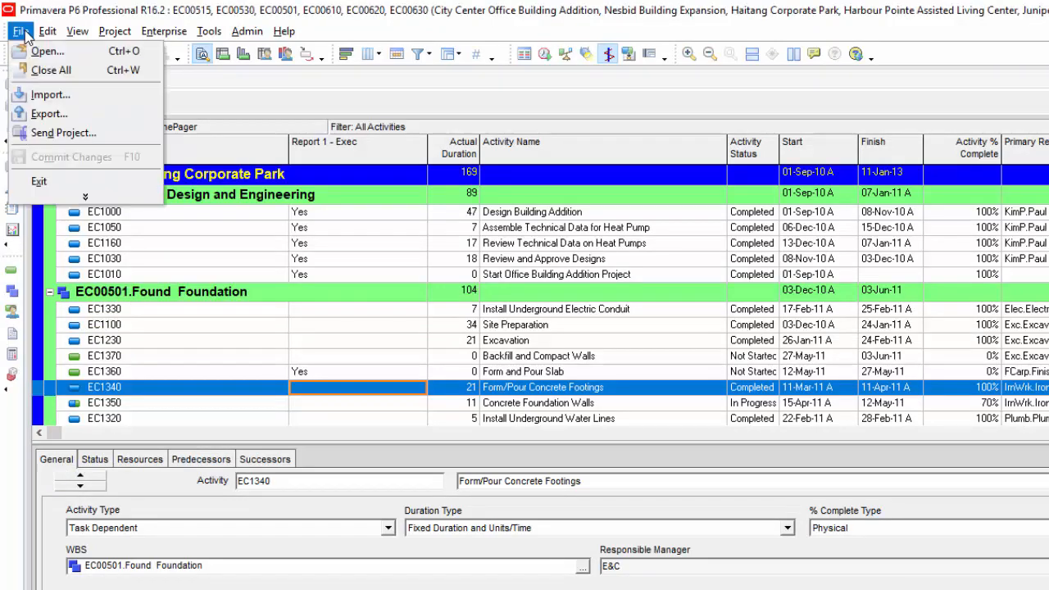
{"action": "left_click", "coordinate": [37, 116]}
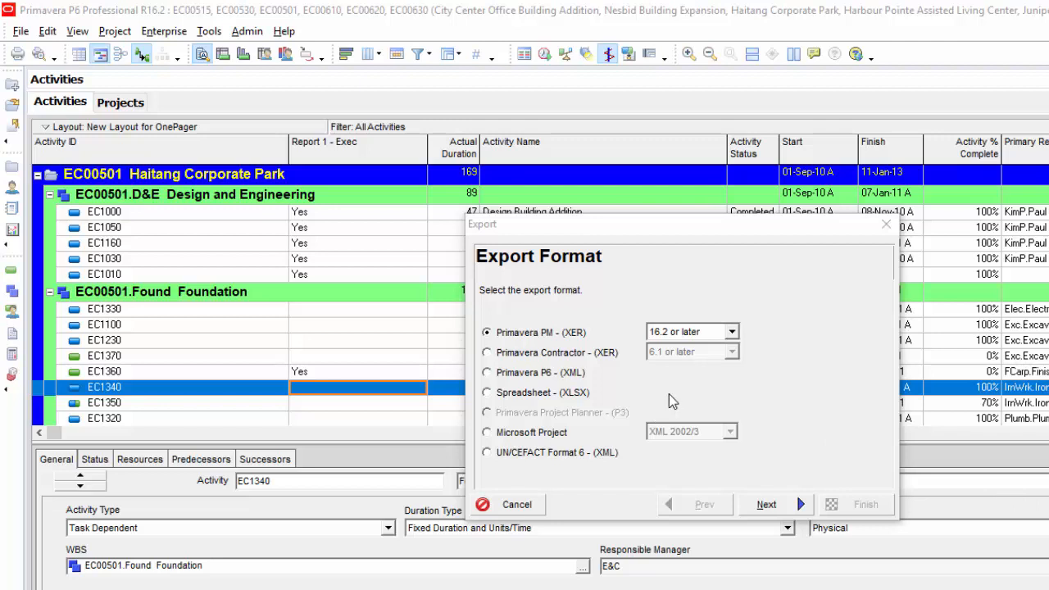
{"action": "left_click", "coordinate": [486, 432]}
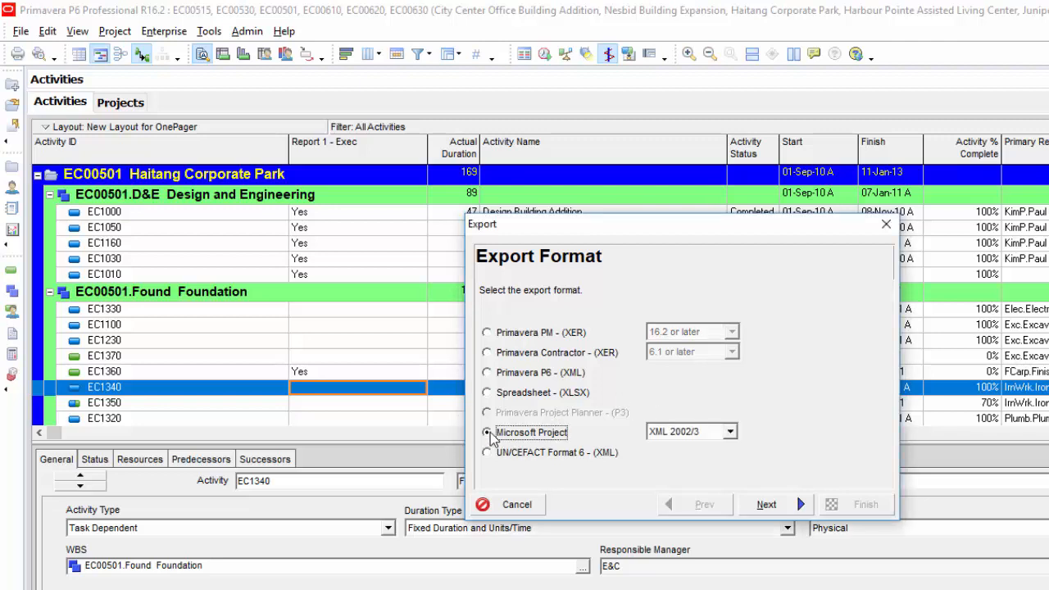
{"action": "left_click", "coordinate": [732, 435]}
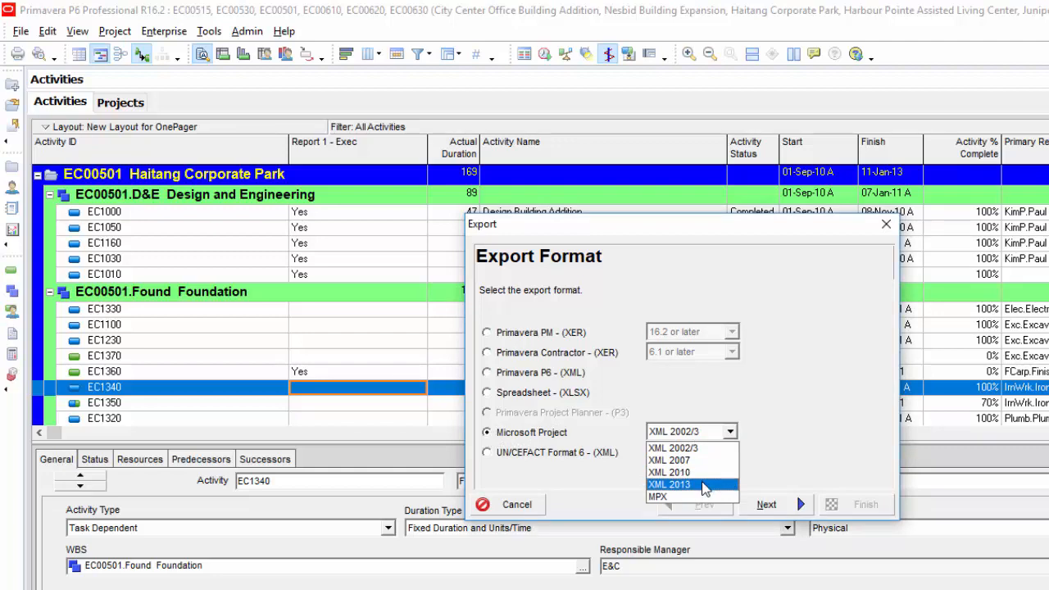
{"action": "left_click", "coordinate": [703, 485]}
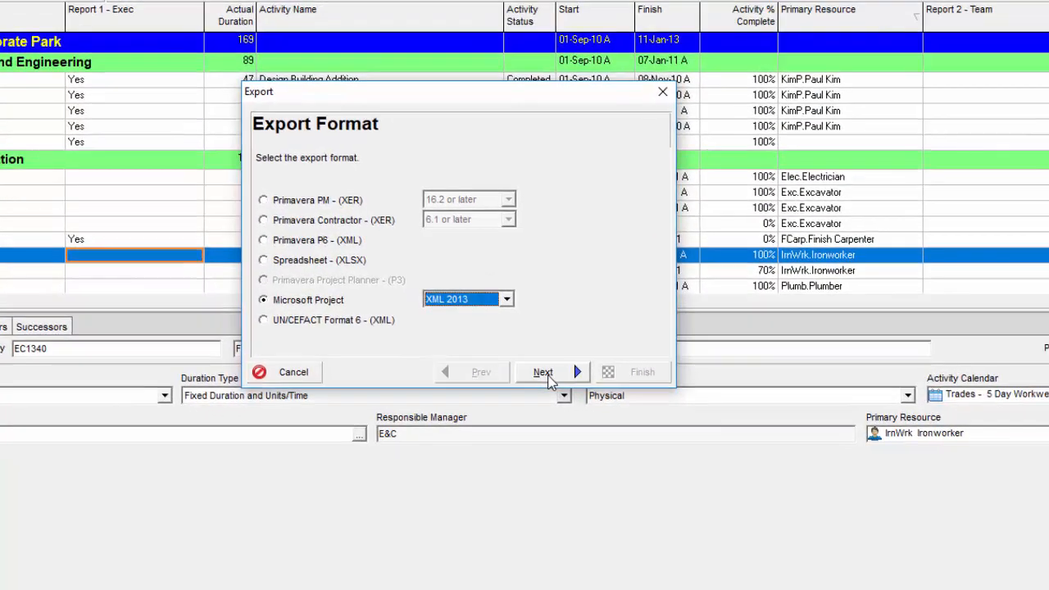
{"action": "left_click", "coordinate": [545, 374]}
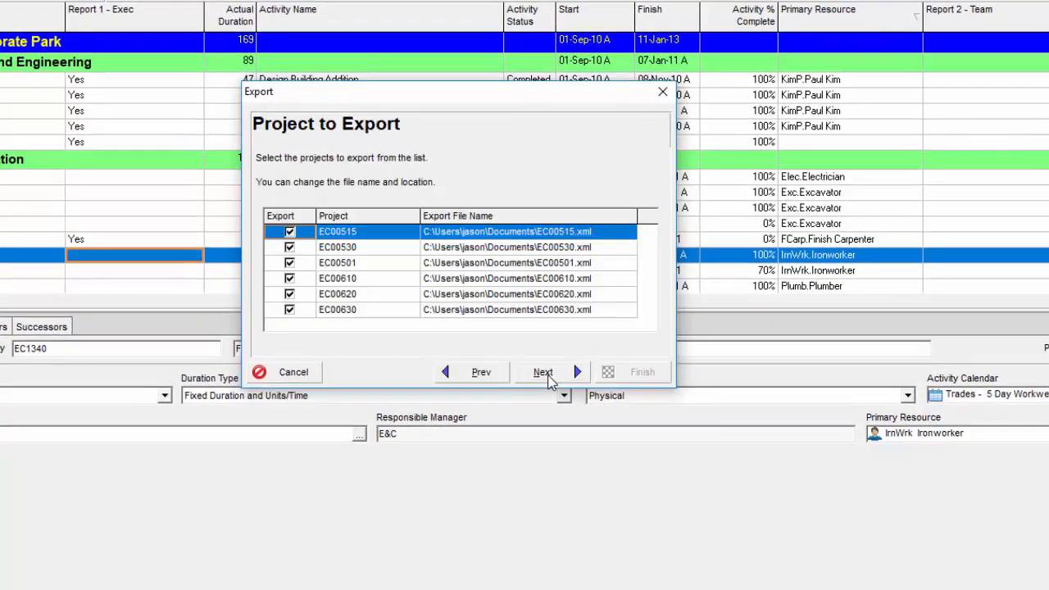
Name the export file for project EC00515 NewProjectFile and proceed to the template choice.
{"action": "left_click", "coordinate": [525, 232]}
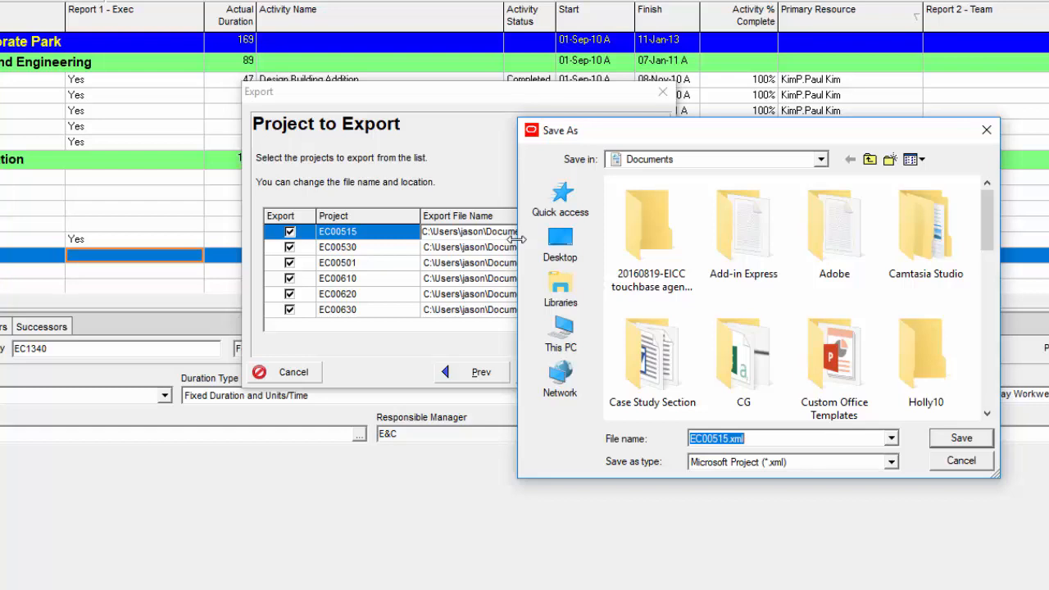
{"action": "type", "text": "NewProjec"}
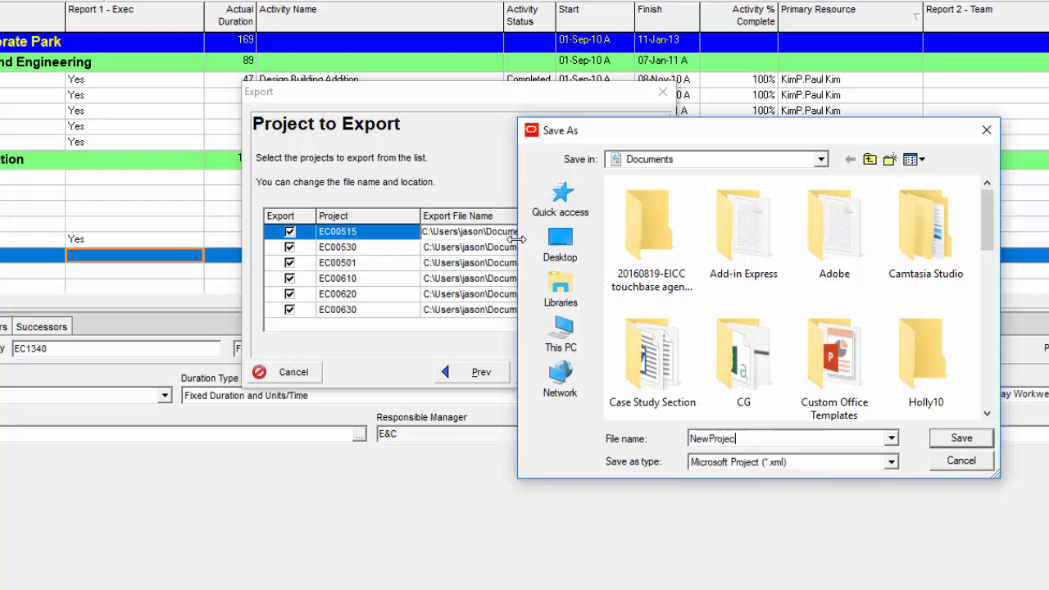
{"action": "type", "text": "tFile"}
{"action": "left_click", "coordinate": [979, 438]}
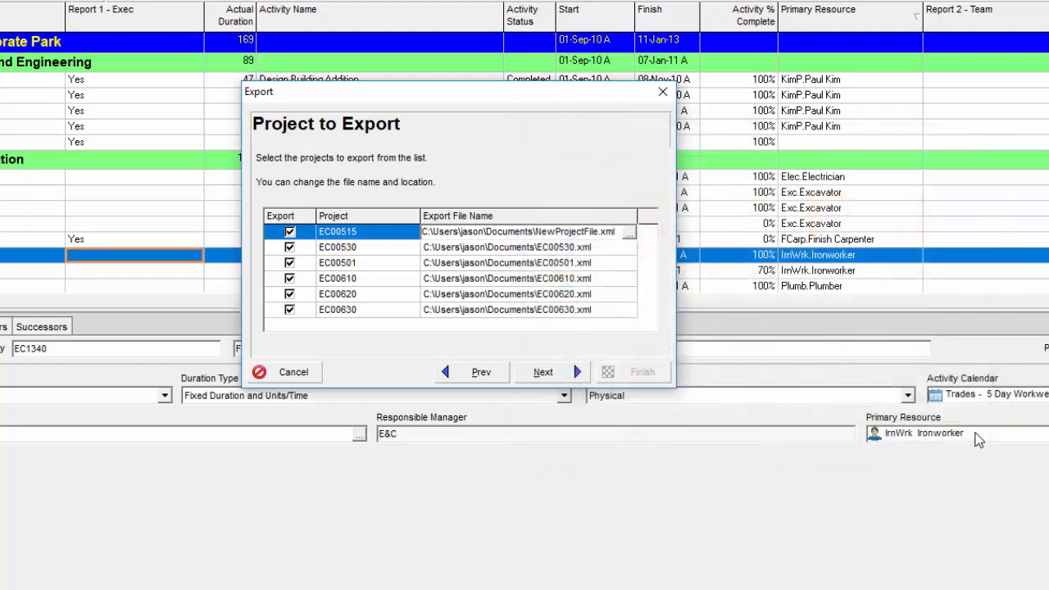
{"action": "left_click", "coordinate": [543, 372]}
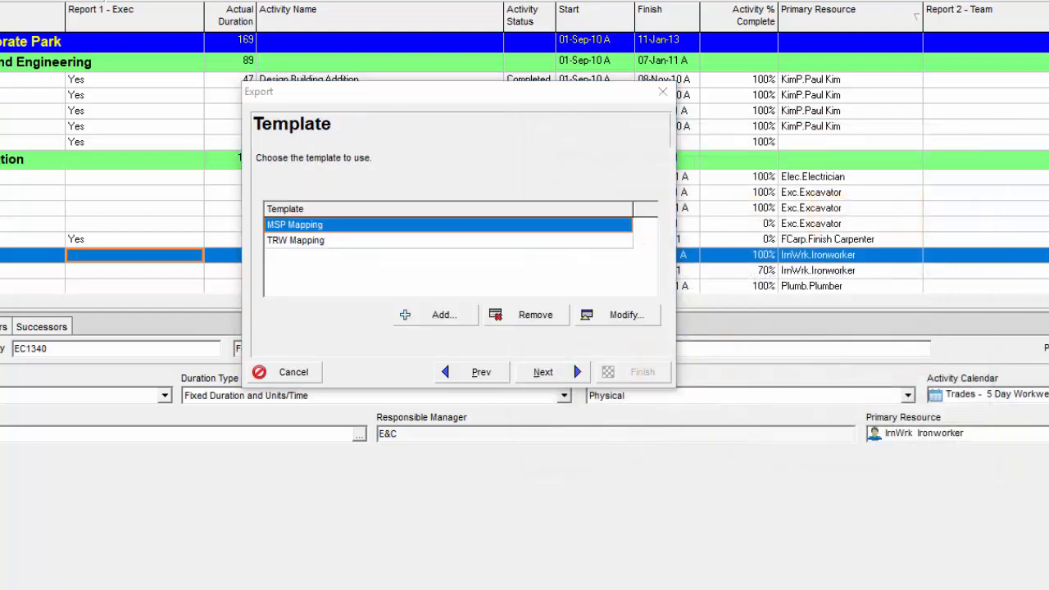
Open the MSP Mapping template for modification and display its custom field mappings for the Activities subject area.
{"action": "left_click", "coordinate": [607, 320]}
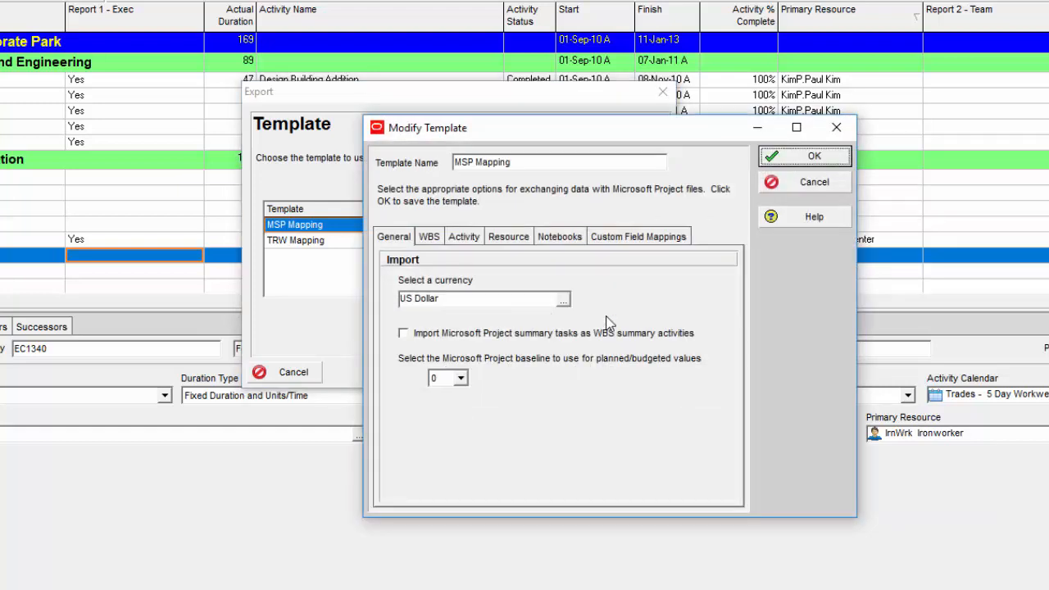
{"action": "left_click", "coordinate": [613, 239]}
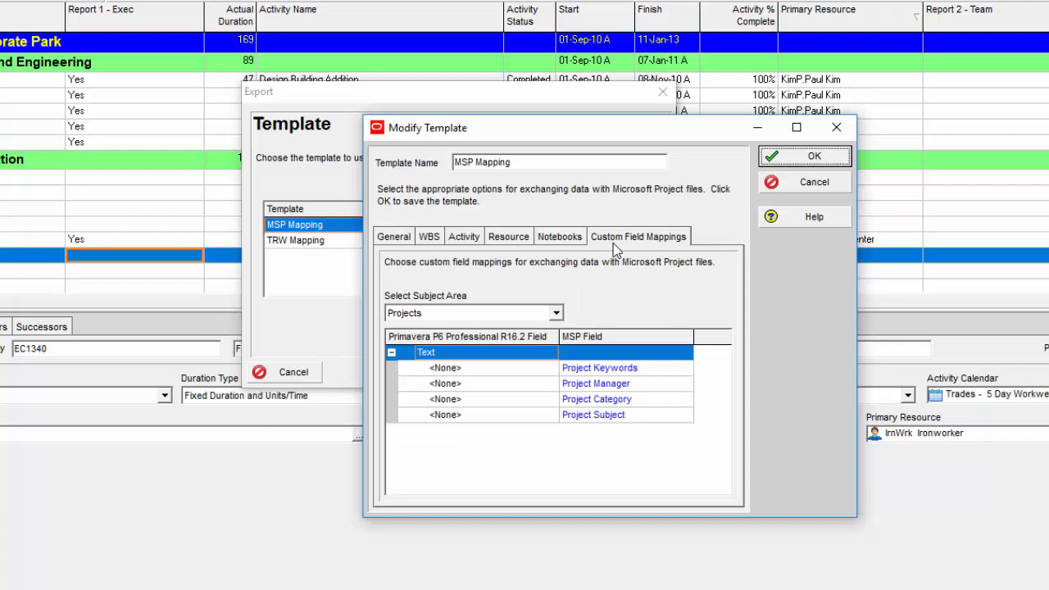
{"action": "left_click", "coordinate": [465, 315]}
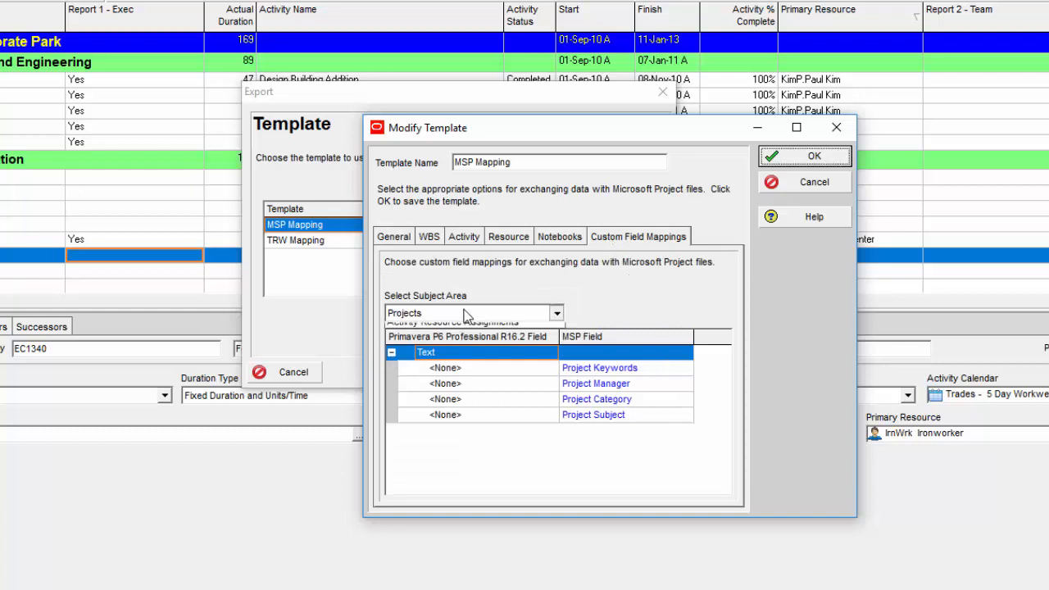
{"action": "left_click", "coordinate": [435, 374]}
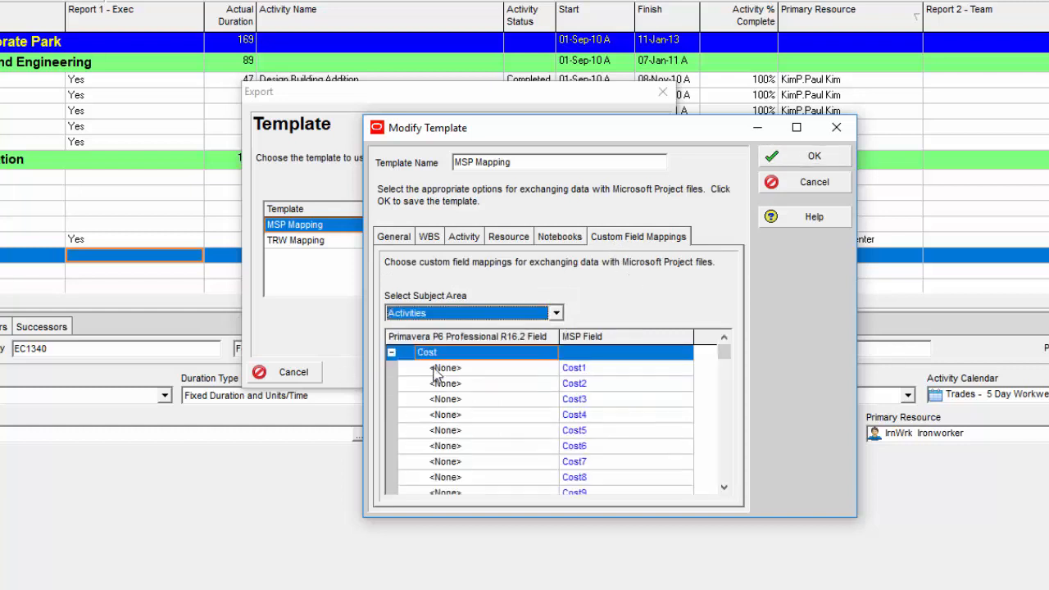
Collapse the Cost, Date and Number groups, examine which Primavera field is mapped to Flag1, and accept the template.
{"action": "left_click", "coordinate": [391, 352]}
{"action": "left_click", "coordinate": [391, 368]}
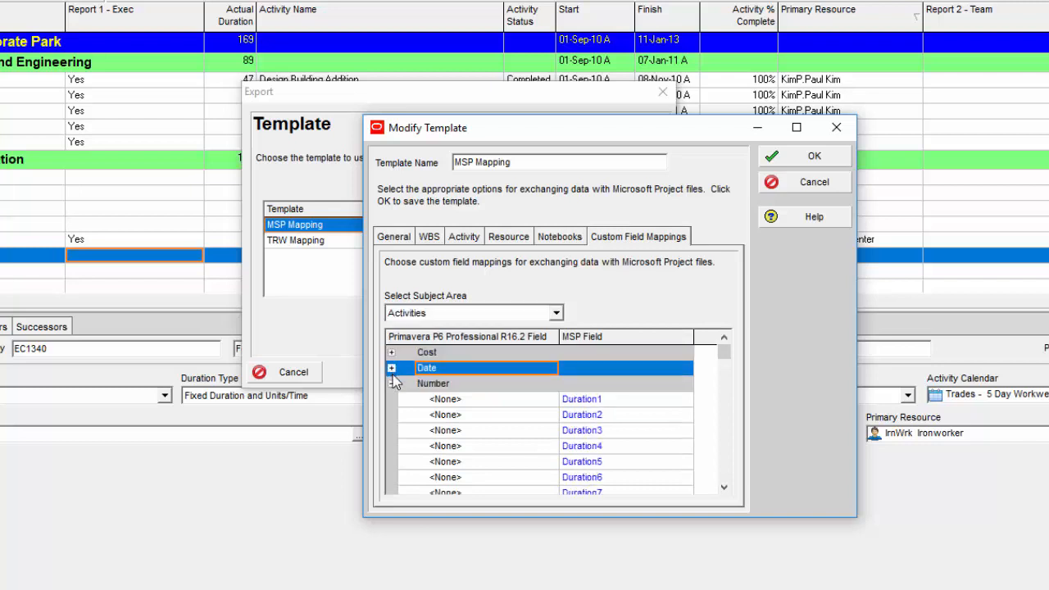
{"action": "left_click", "coordinate": [391, 383]}
{"action": "scroll", "coordinate": [486, 426], "scroll_direction": "down", "scroll_amount": 3}
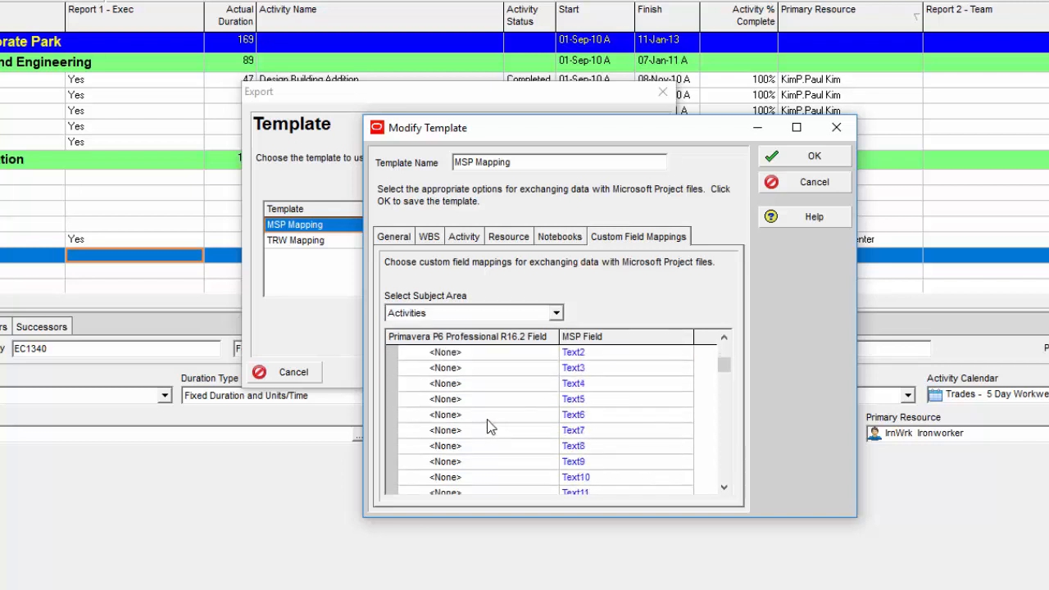
{"action": "scroll", "coordinate": [485, 419], "scroll_direction": "down", "scroll_amount": 7}
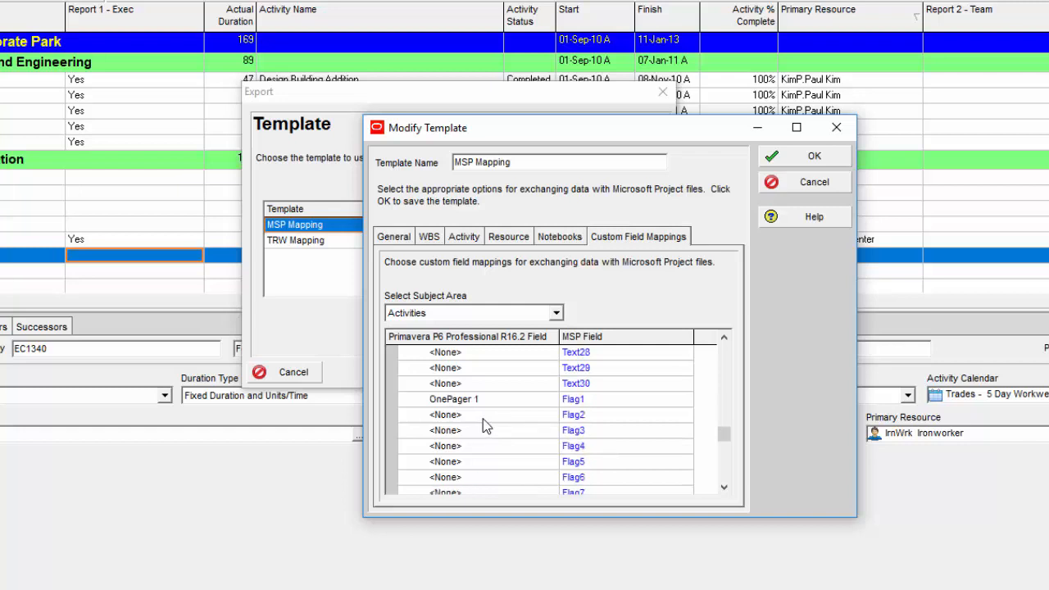
{"action": "left_click", "coordinate": [469, 402]}
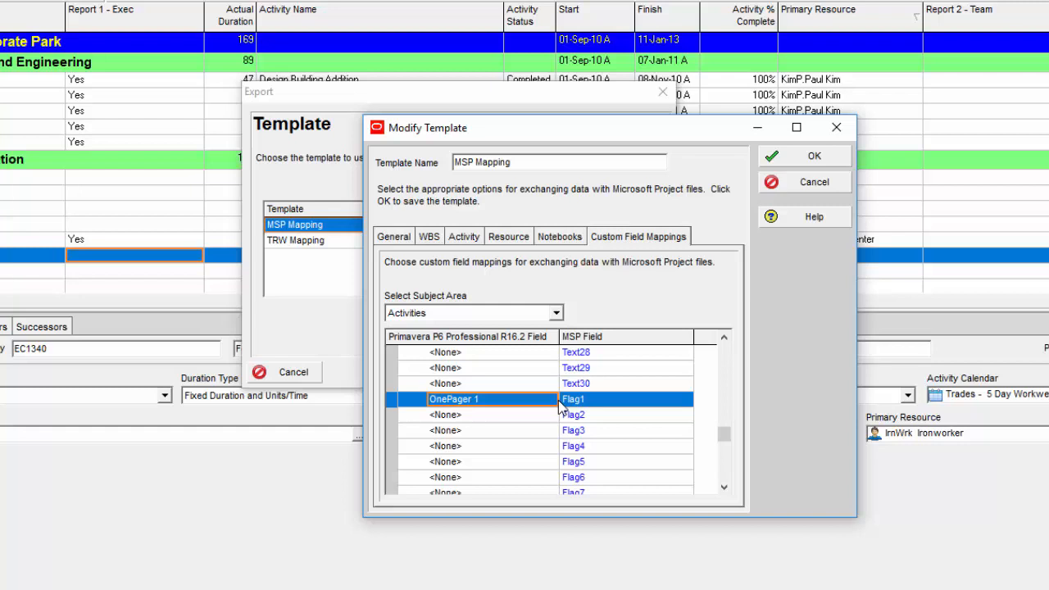
{"action": "scroll", "coordinate": [464, 440], "scroll_direction": "up", "scroll_amount": 1}
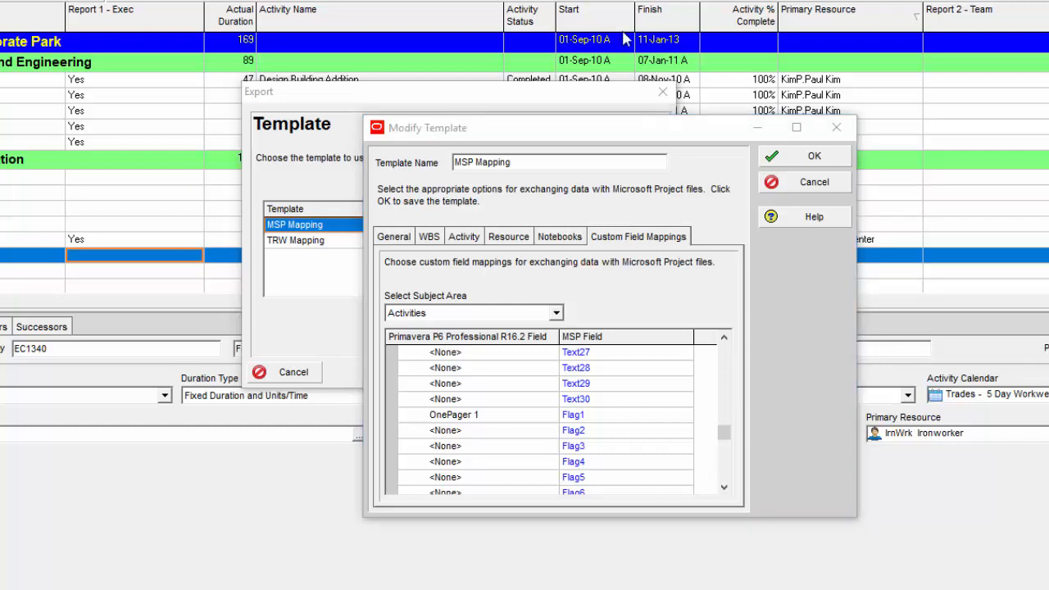
{"action": "left_click", "coordinate": [808, 157]}
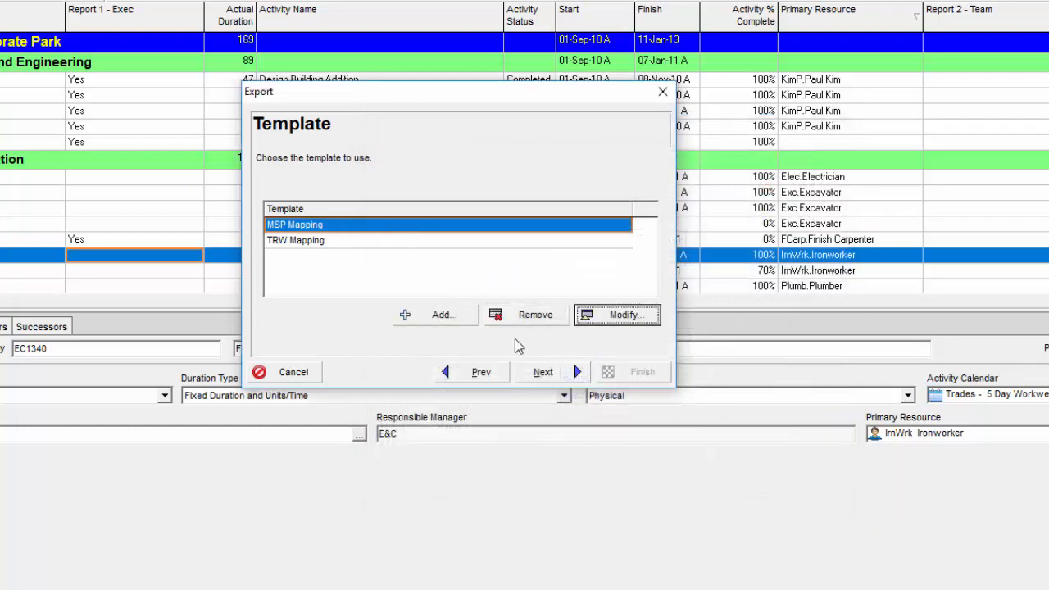
Run the export of project EC00515 with the MSP Mapping template and close the export result.
{"action": "left_click", "coordinate": [546, 373]}
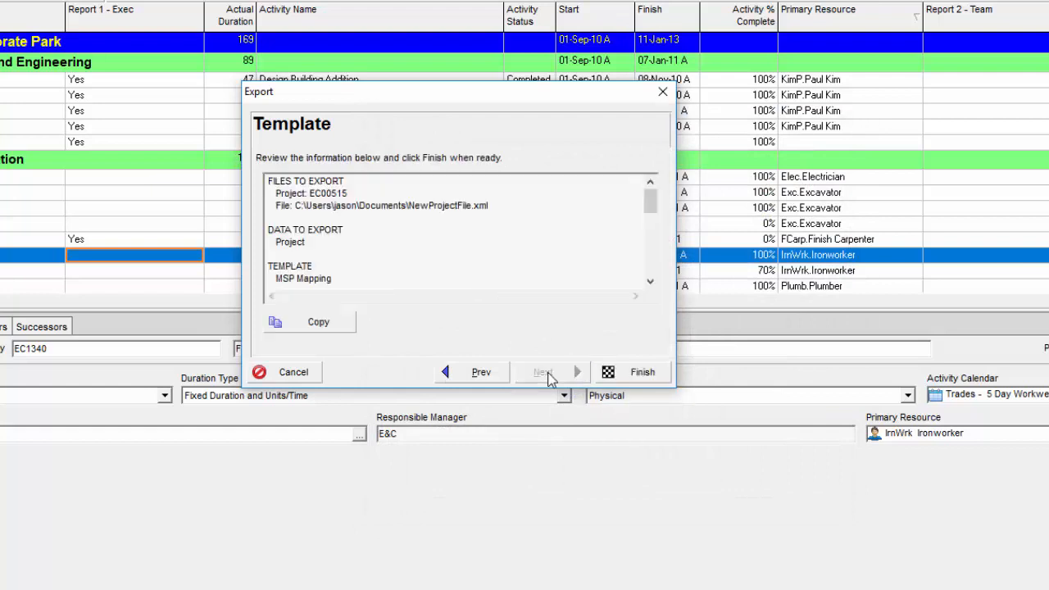
{"action": "left_click", "coordinate": [625, 376]}
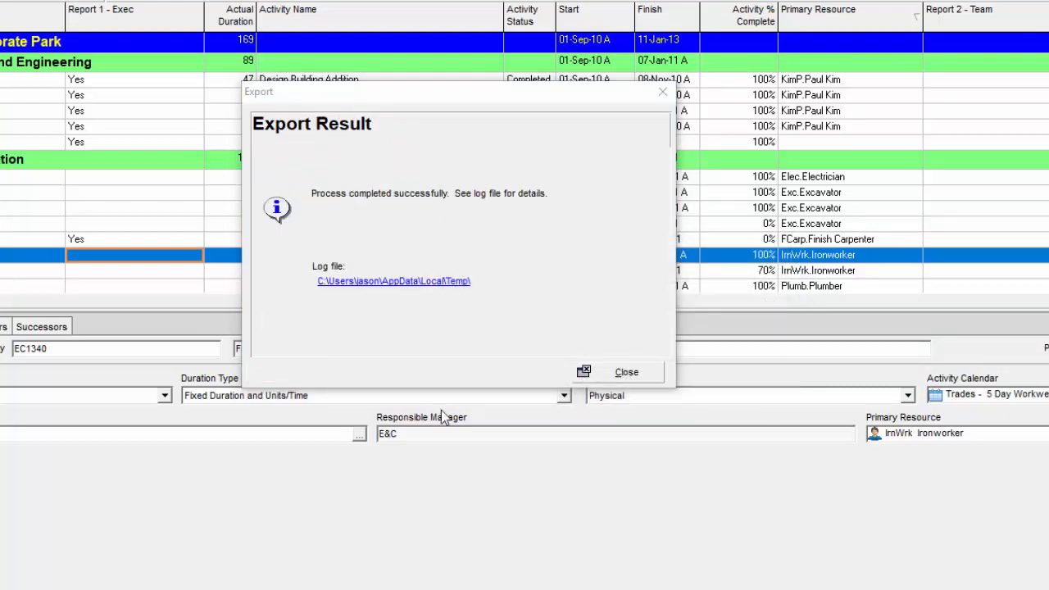
{"action": "left_click", "coordinate": [619, 374]}
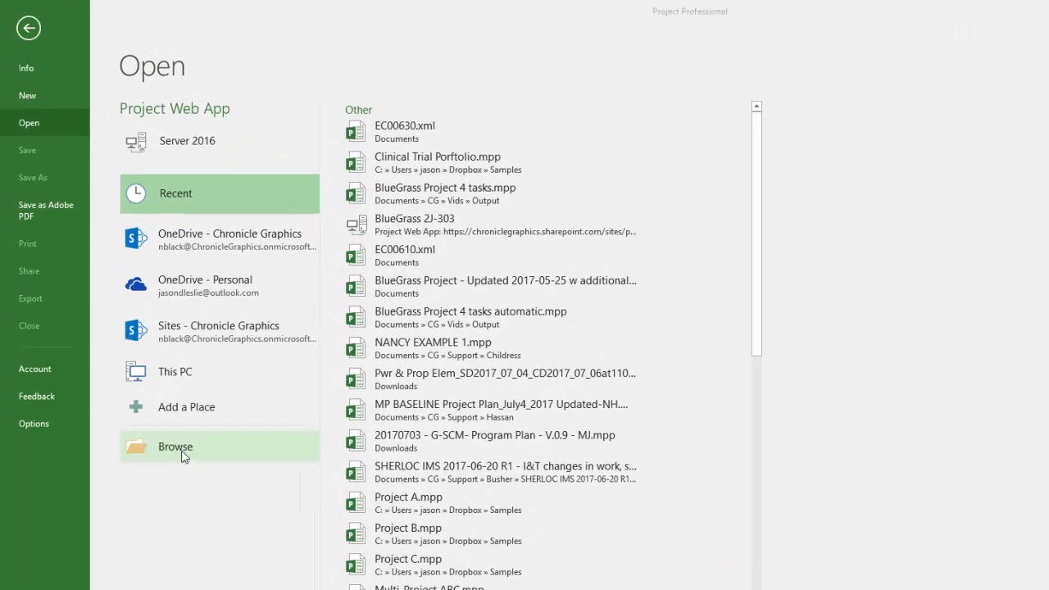
In Microsoft Project, import EC00630.xml from the Documents folder as a new project.
{"action": "left_click", "coordinate": [182, 455]}
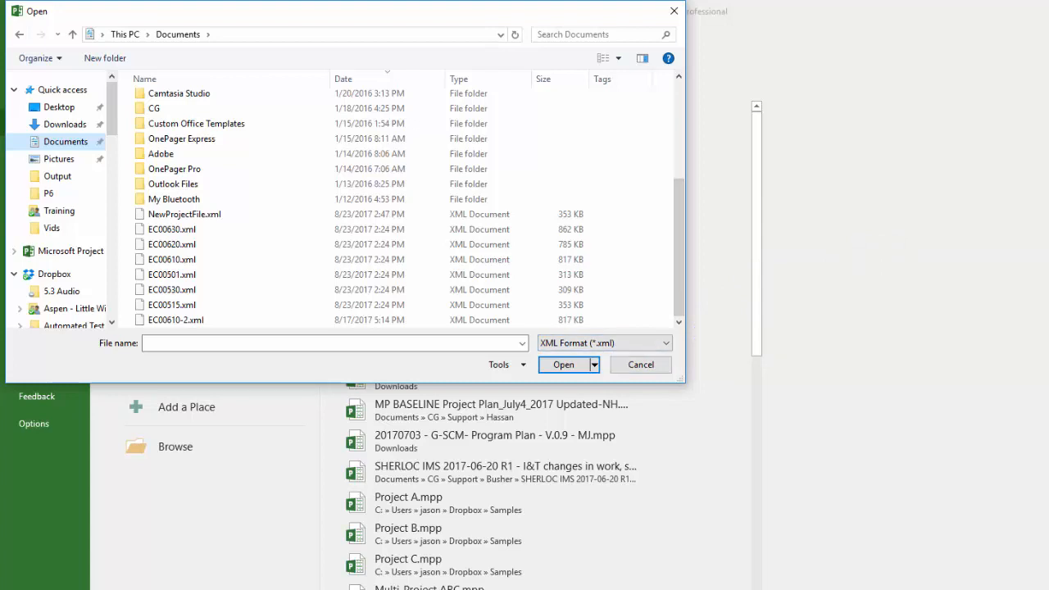
{"action": "left_click", "coordinate": [172, 229]}
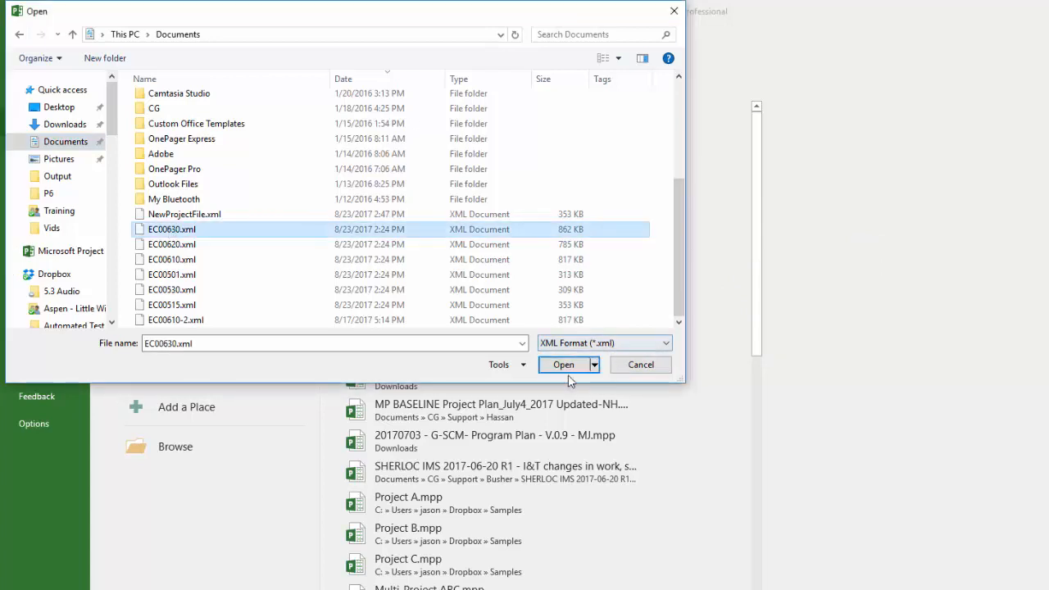
{"action": "left_click", "coordinate": [562, 366]}
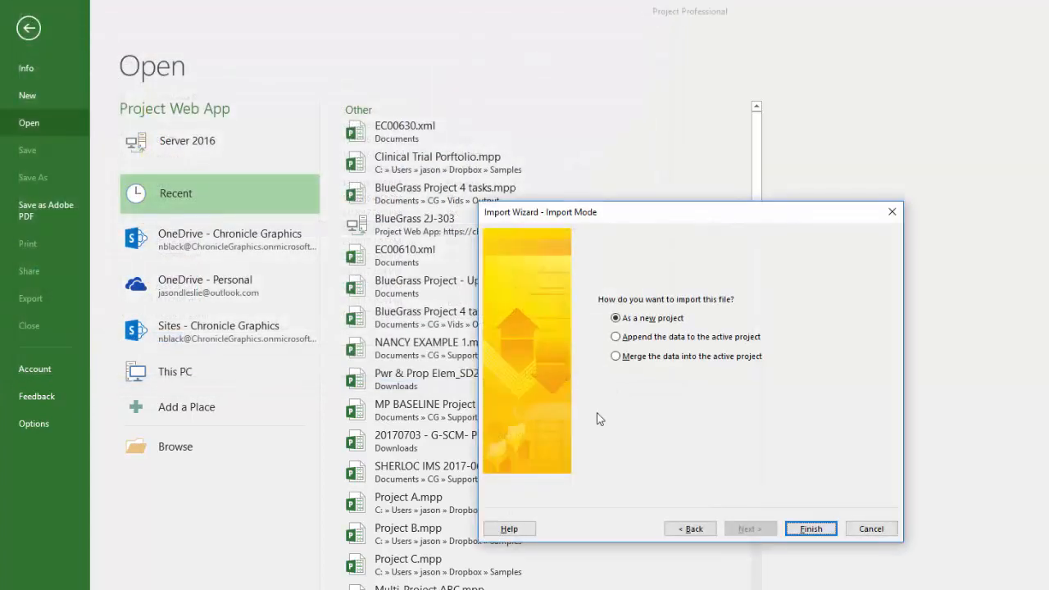
{"action": "left_click", "coordinate": [810, 528]}
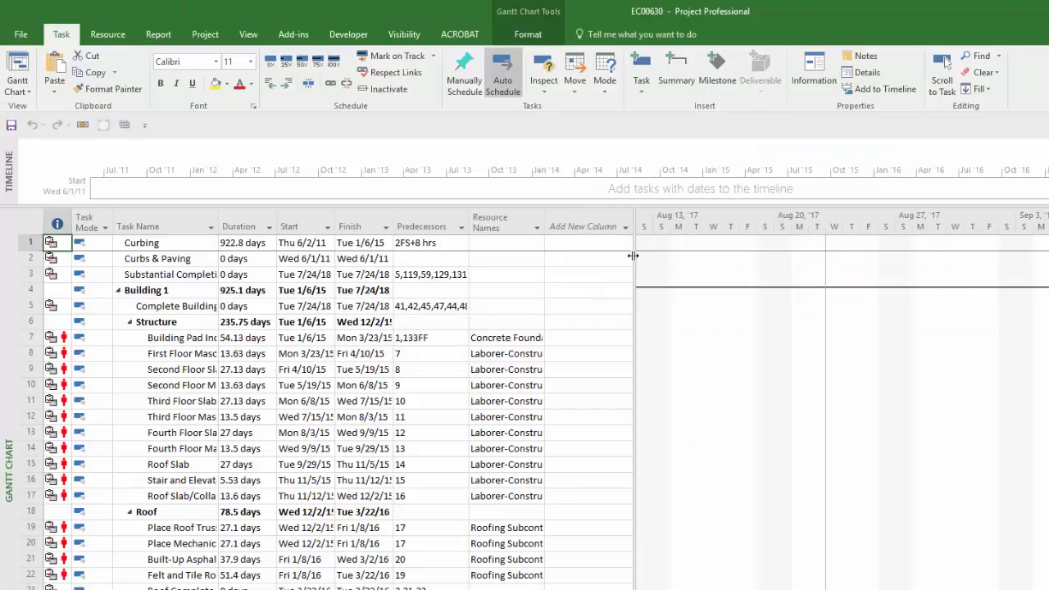
Widen the task table and add the Flag1 (OnePager 1) field as a new column after Resource Names.
{"action": "left_click_drag", "start_coordinate": [634, 255], "coordinate": [684, 253]}
{"action": "right_click", "coordinate": [593, 228]}
{"action": "key", "text": "Escape"}
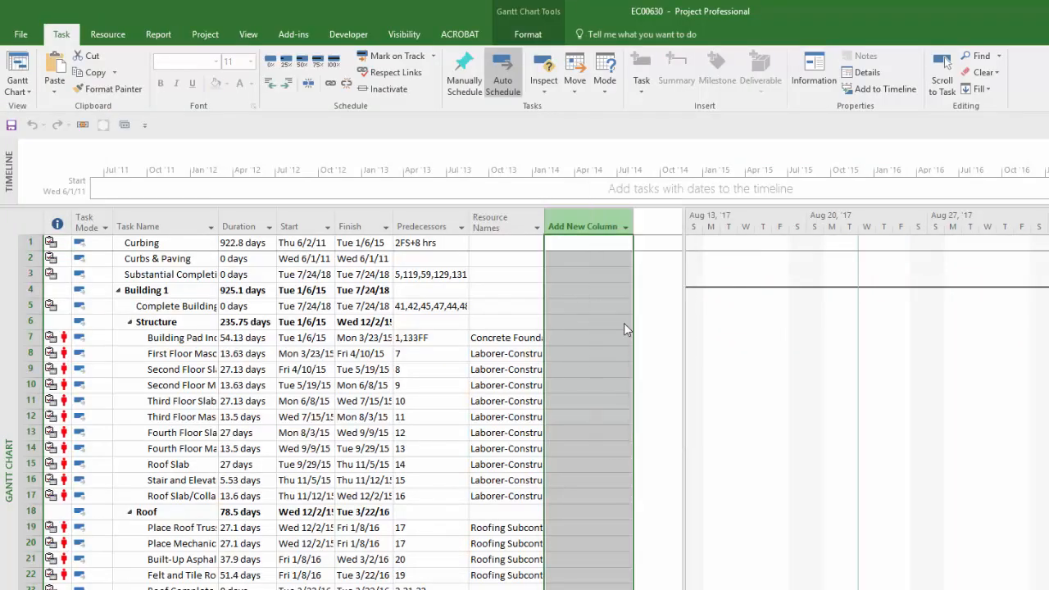
{"action": "type", "text": "finish"}
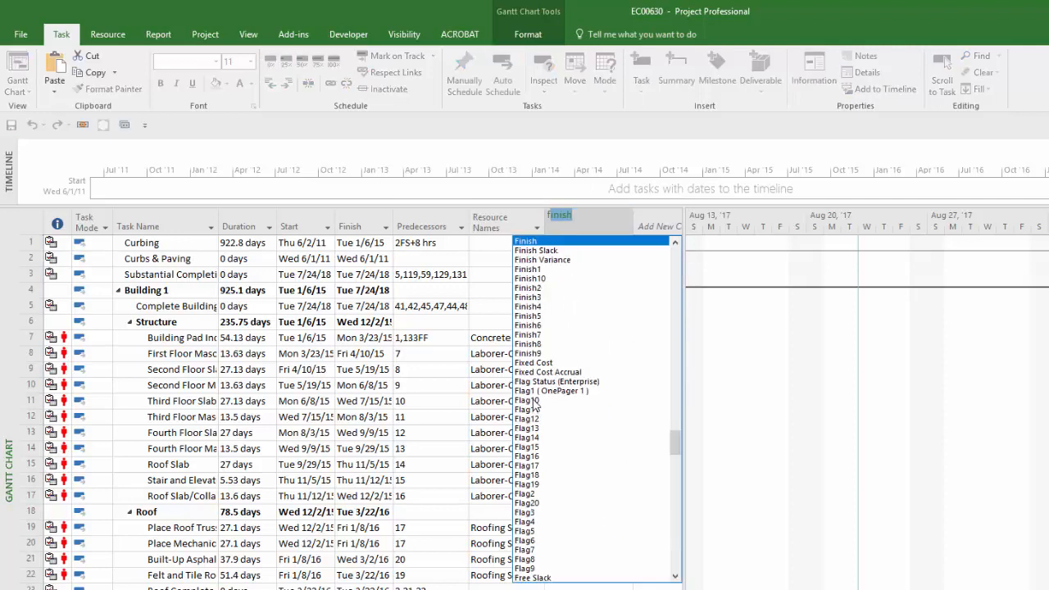
{"action": "left_click", "coordinate": [535, 391]}
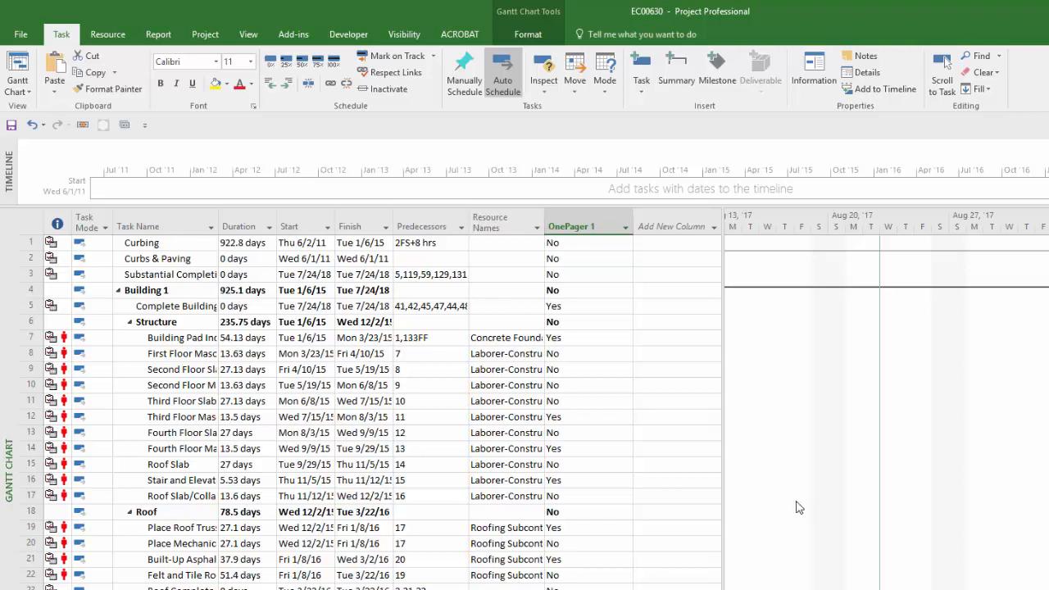
{"action": "left_click", "coordinate": [646, 464]}
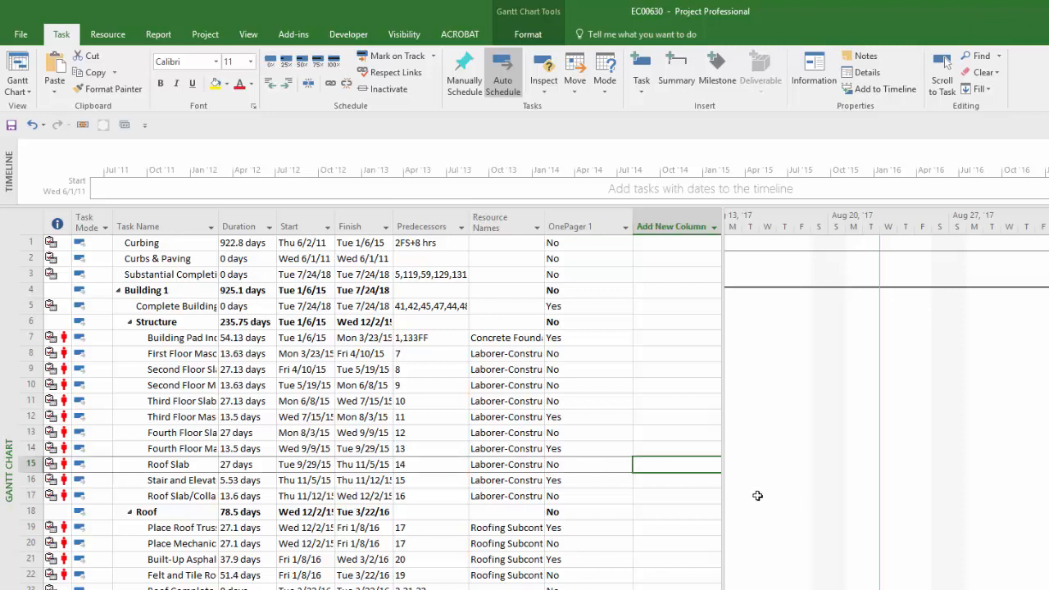
{"action": "left_click", "coordinate": [758, 496]}
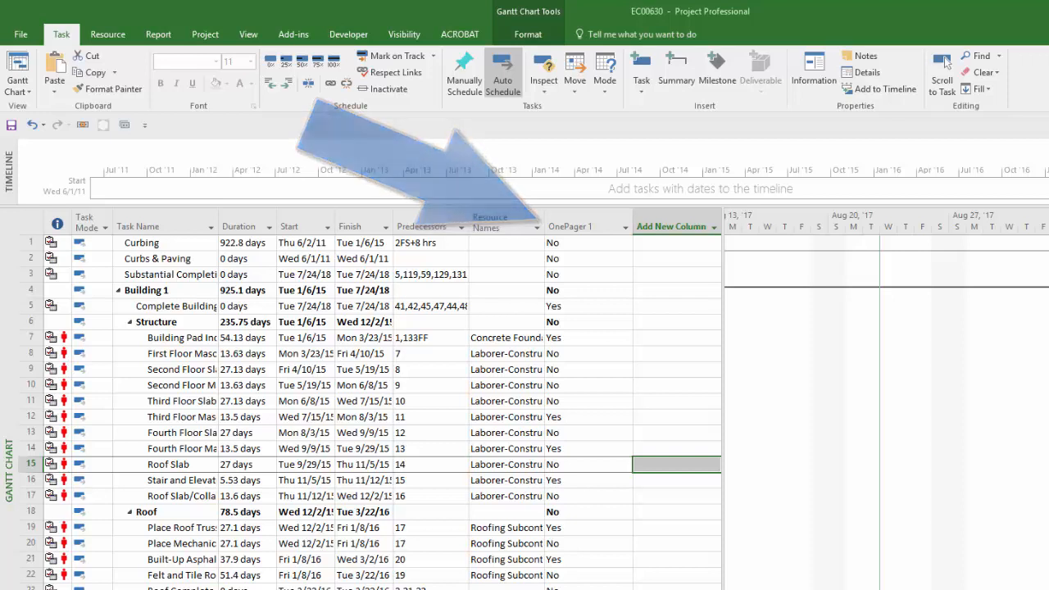
Launch the OnePager Pro add-in and start a new project view from the EC00630 plan.
{"action": "left_click", "coordinate": [293, 33]}
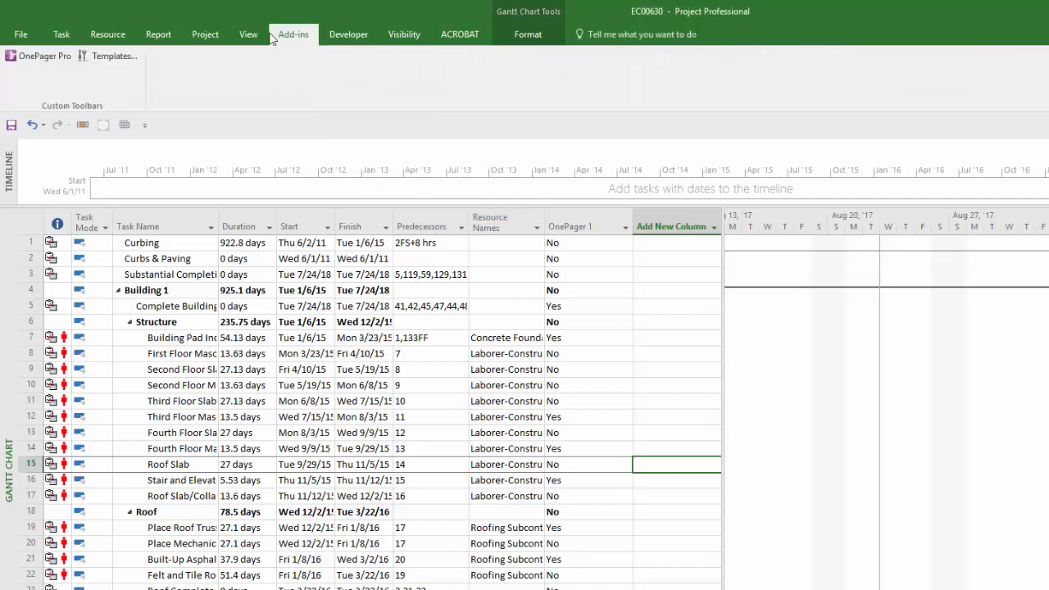
{"action": "left_click", "coordinate": [41, 55]}
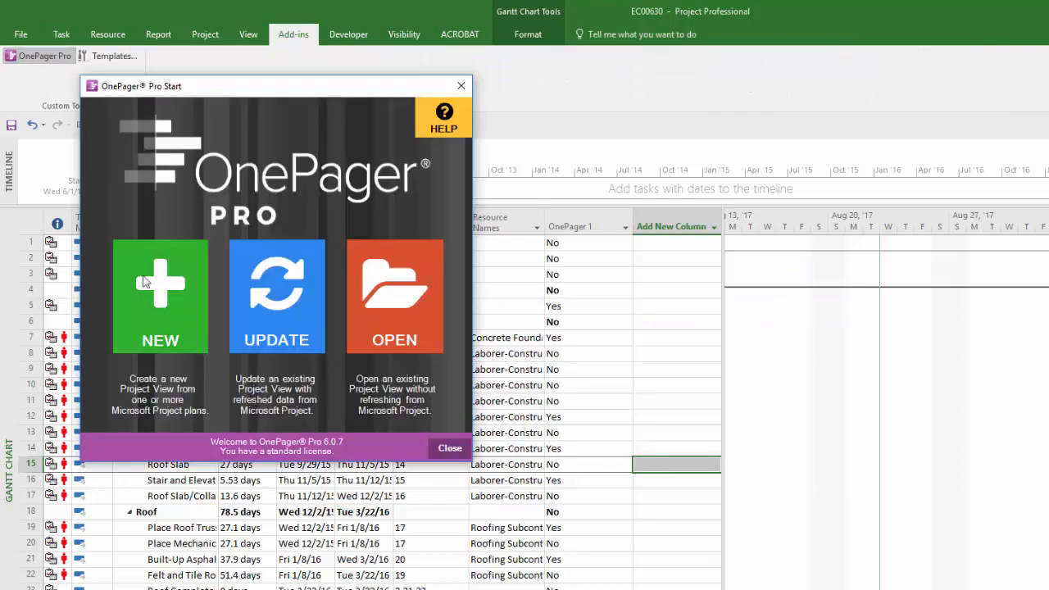
{"action": "left_click", "coordinate": [148, 287]}
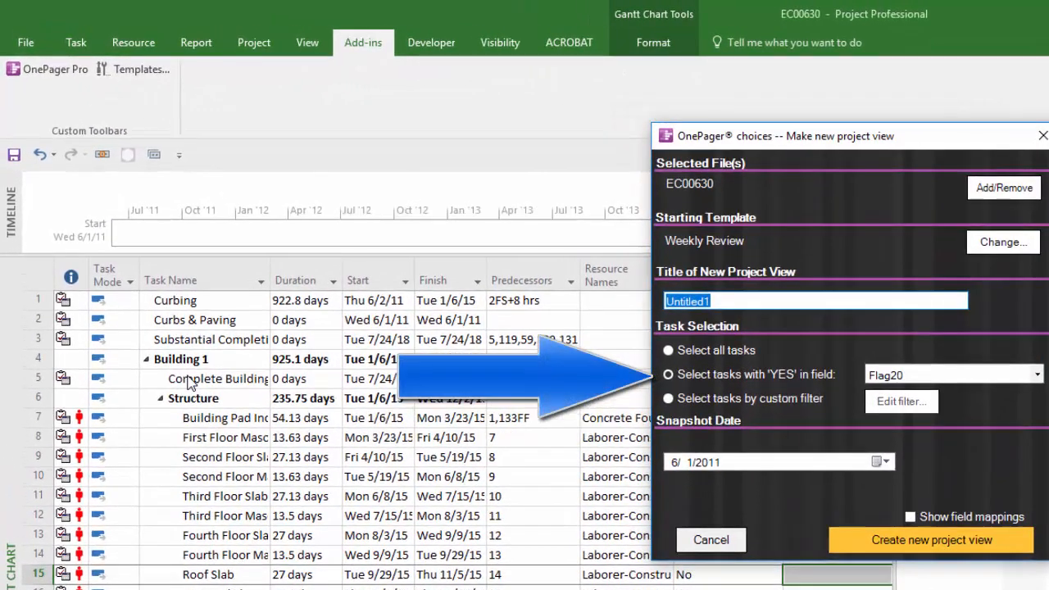
Set the YES field for task selection to Flag1, switch to a custom filter and add a conditional import rule.
{"action": "left_click", "coordinate": [944, 341]}
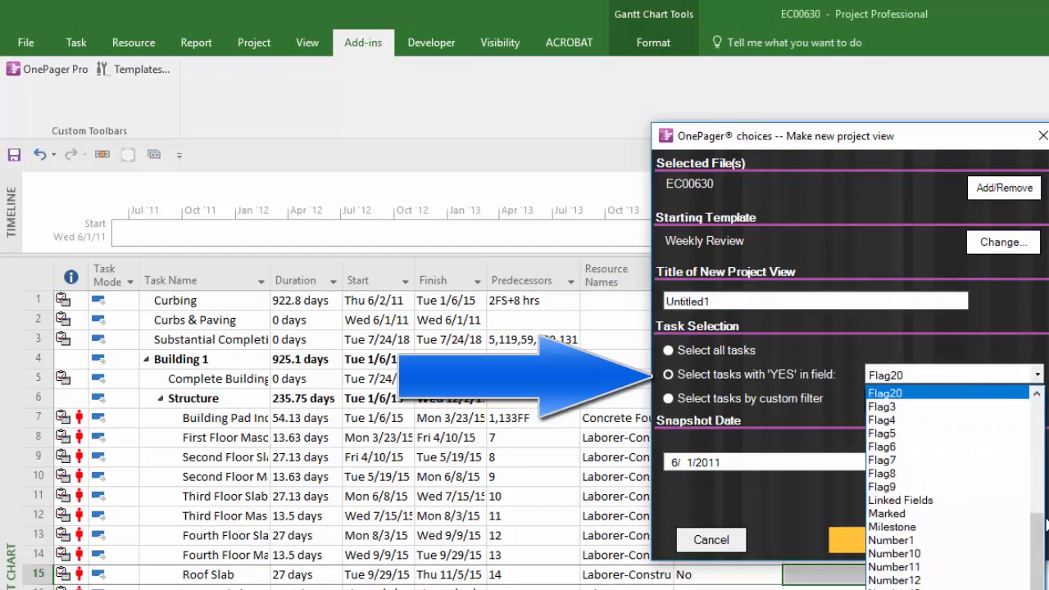
{"action": "scroll", "coordinate": [963, 465], "scroll_direction": "up", "scroll_amount": 6}
{"action": "left_click", "coordinate": [963, 461]}
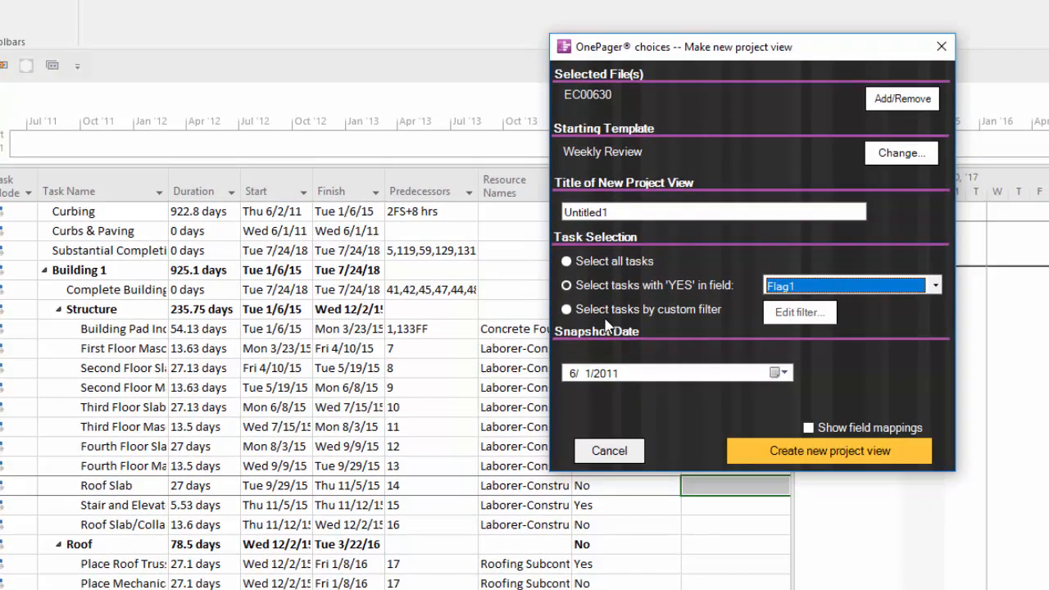
{"action": "left_click", "coordinate": [607, 313]}
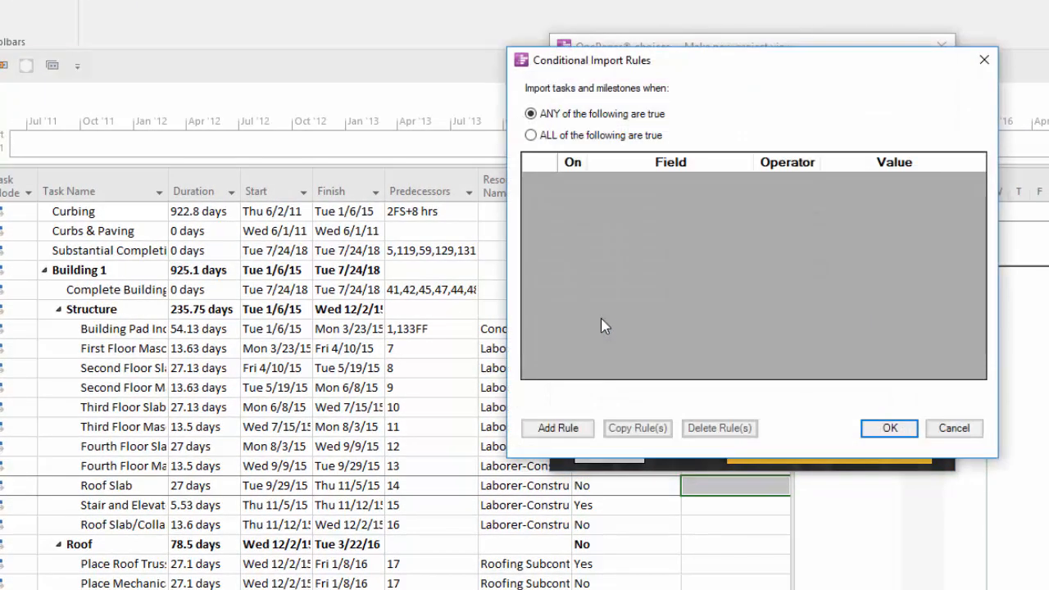
{"action": "left_click", "coordinate": [556, 428]}
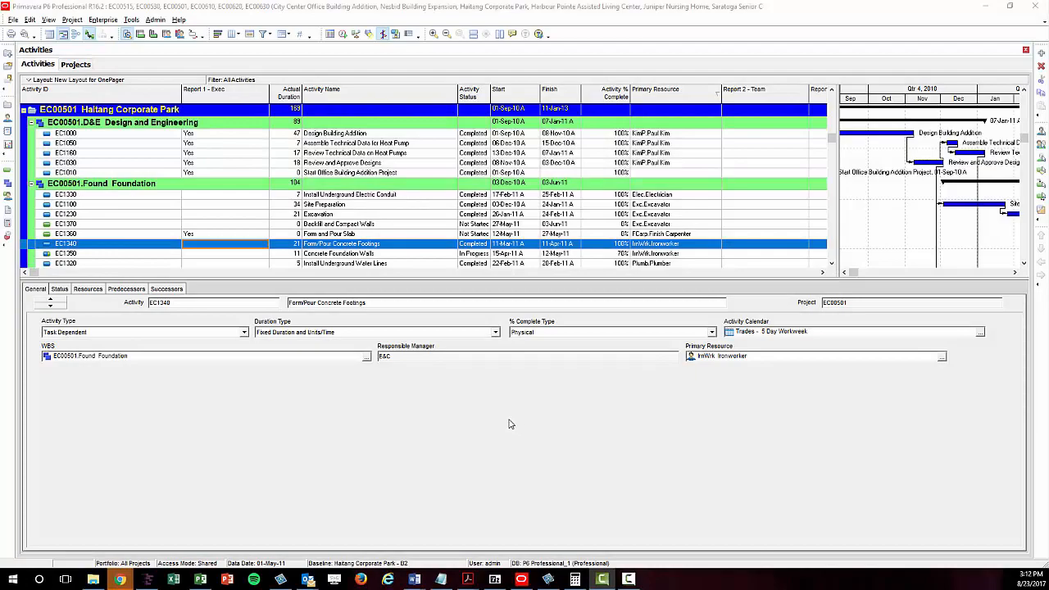
In Primavera P6, start a Spreadsheet (XLSX) export of Activities data and proceed to the project selection.
{"action": "left_click", "coordinate": [14, 21]}
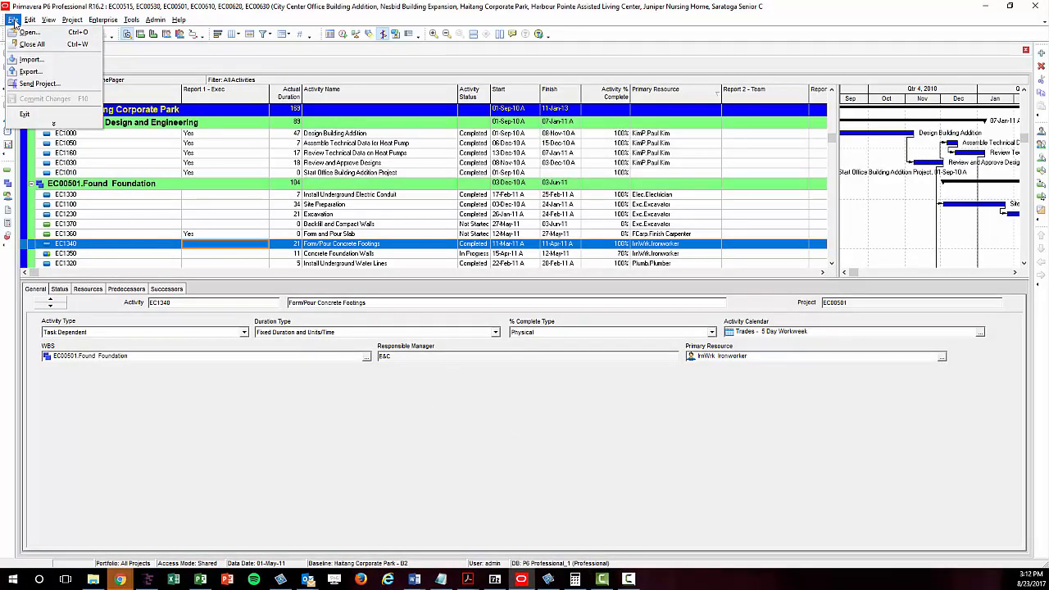
{"action": "left_click", "coordinate": [33, 71]}
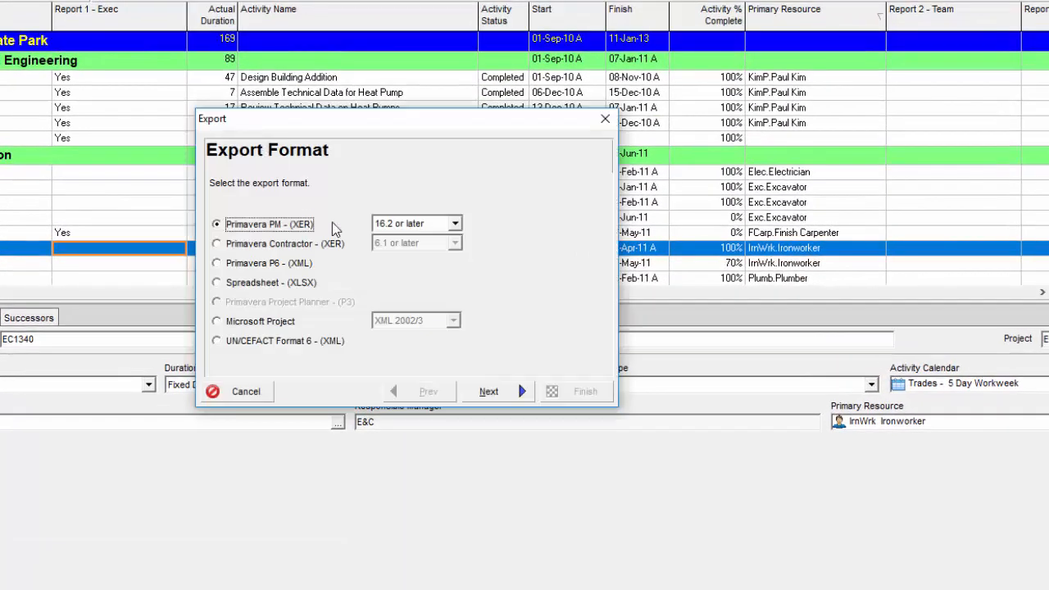
{"action": "left_click", "coordinate": [233, 283]}
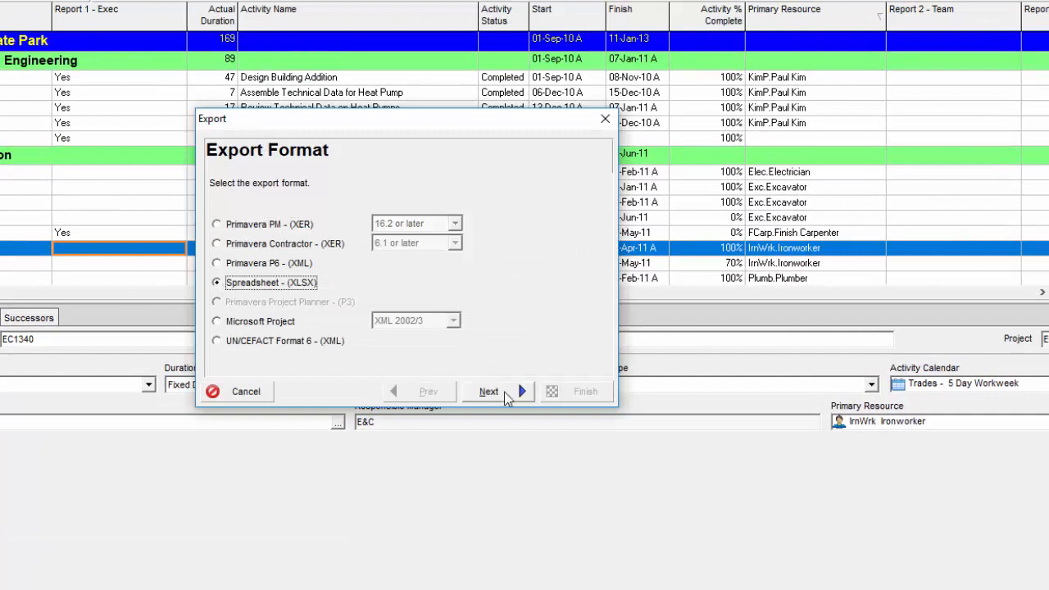
{"action": "left_click", "coordinate": [489, 392]}
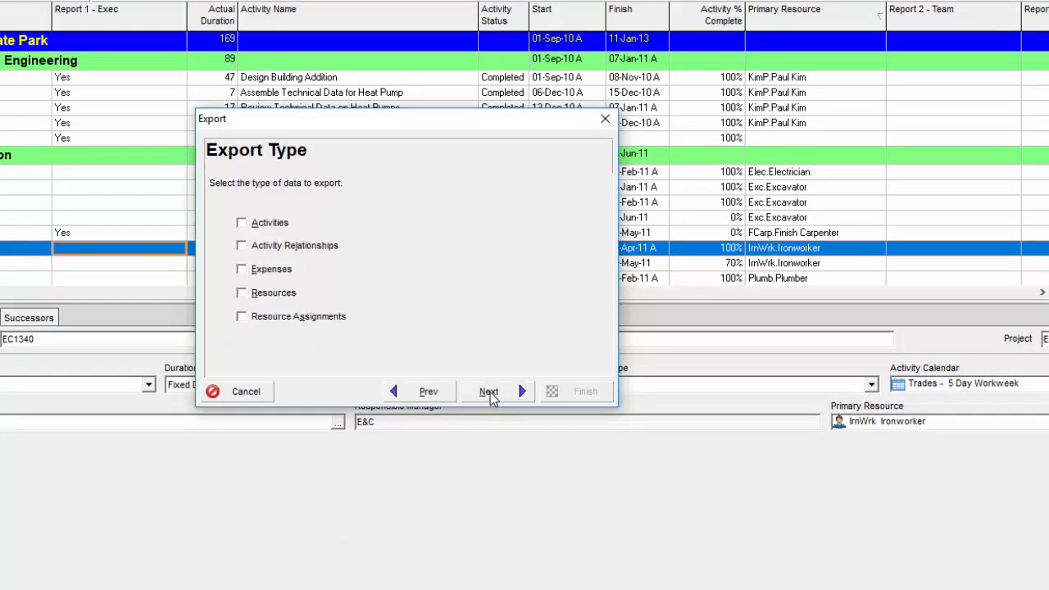
{"action": "left_click", "coordinate": [242, 223]}
{"action": "left_click", "coordinate": [490, 392]}
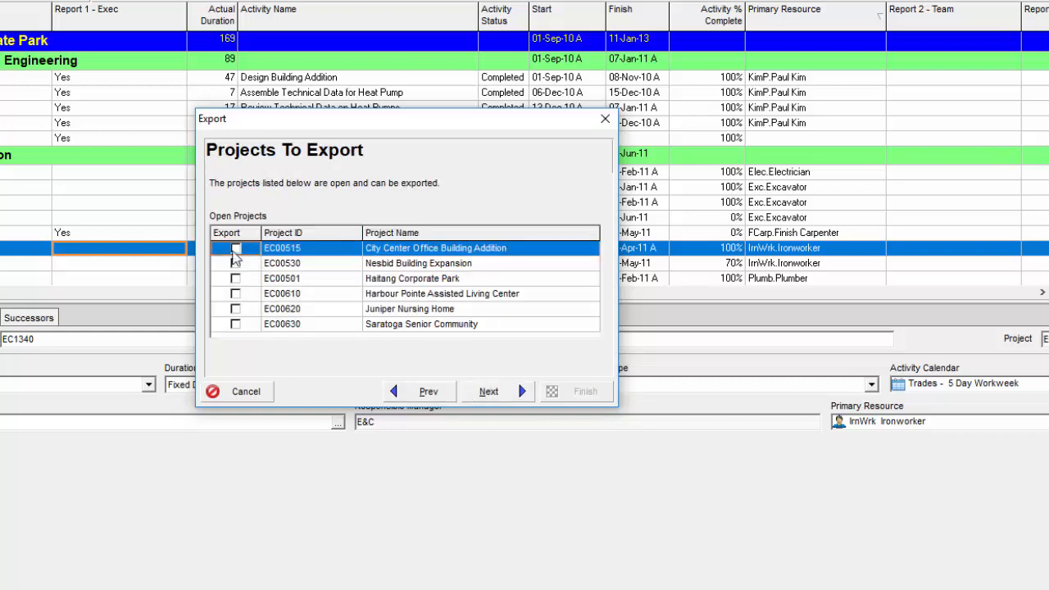
Mark all six open projects, EC00515 through EC00630, for export and proceed to the template selection.
{"action": "left_click", "coordinate": [236, 247]}
{"action": "left_click", "coordinate": [235, 263]}
{"action": "left_click", "coordinate": [235, 278]}
{"action": "left_click", "coordinate": [235, 294]}
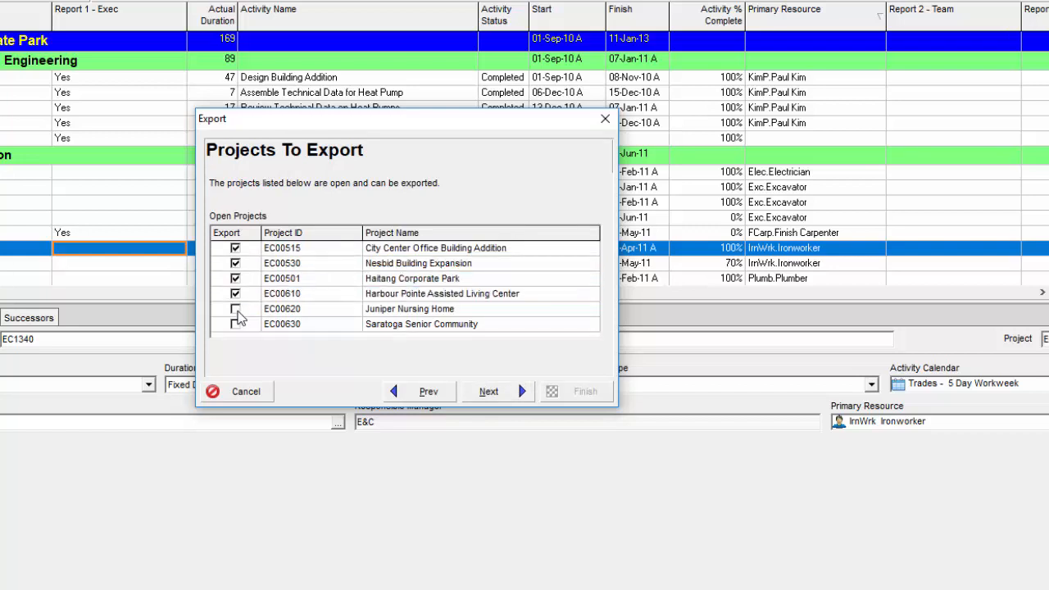
{"action": "left_click", "coordinate": [235, 309]}
{"action": "left_click", "coordinate": [236, 324]}
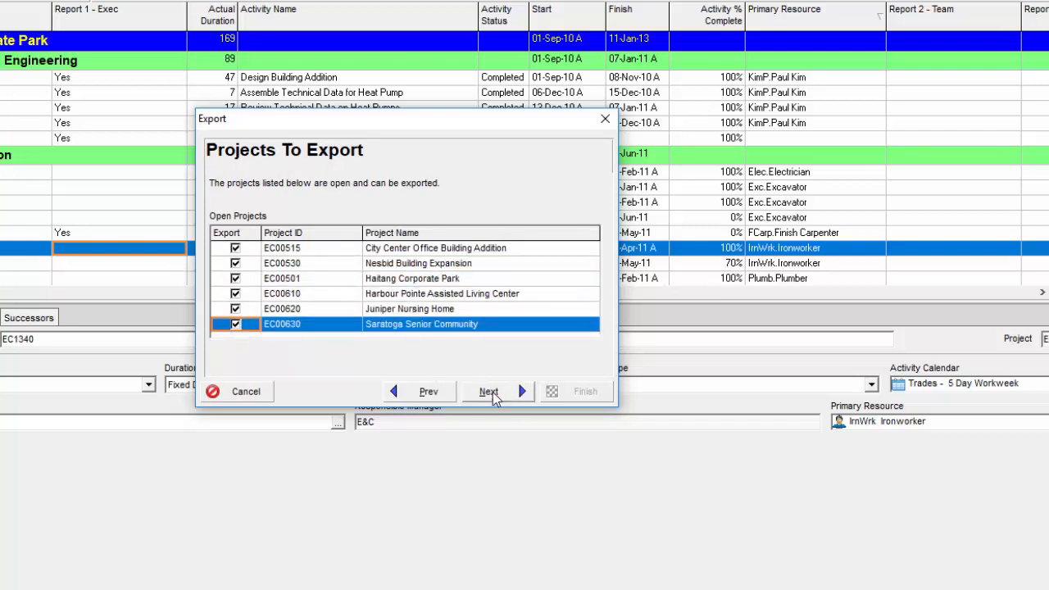
{"action": "left_click", "coordinate": [490, 392]}
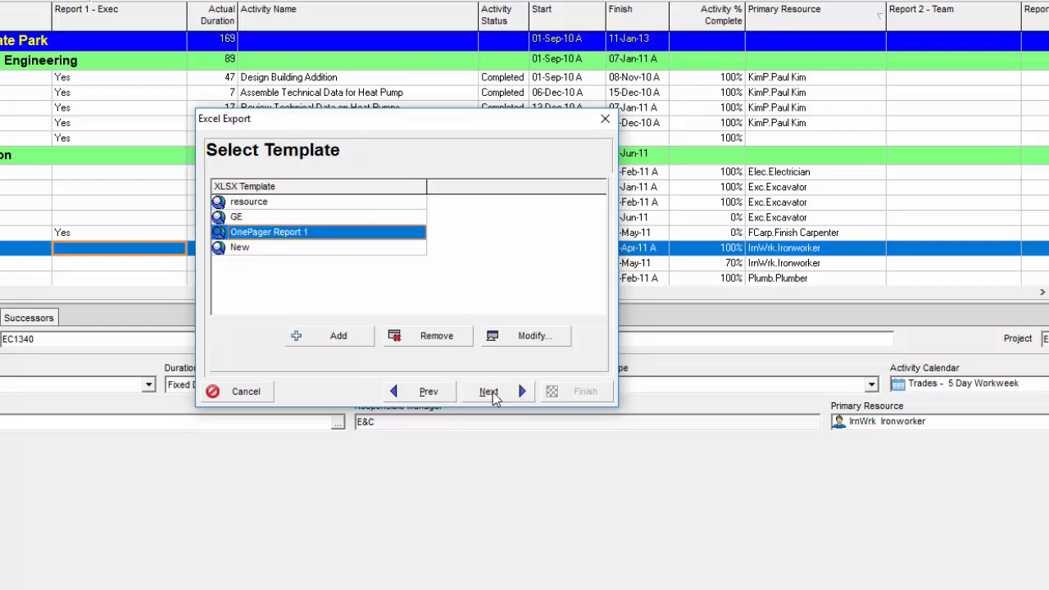
Add a new XLSX export template and include the user-defined OnePager 1 field in its columns.
{"action": "left_click", "coordinate": [338, 339]}
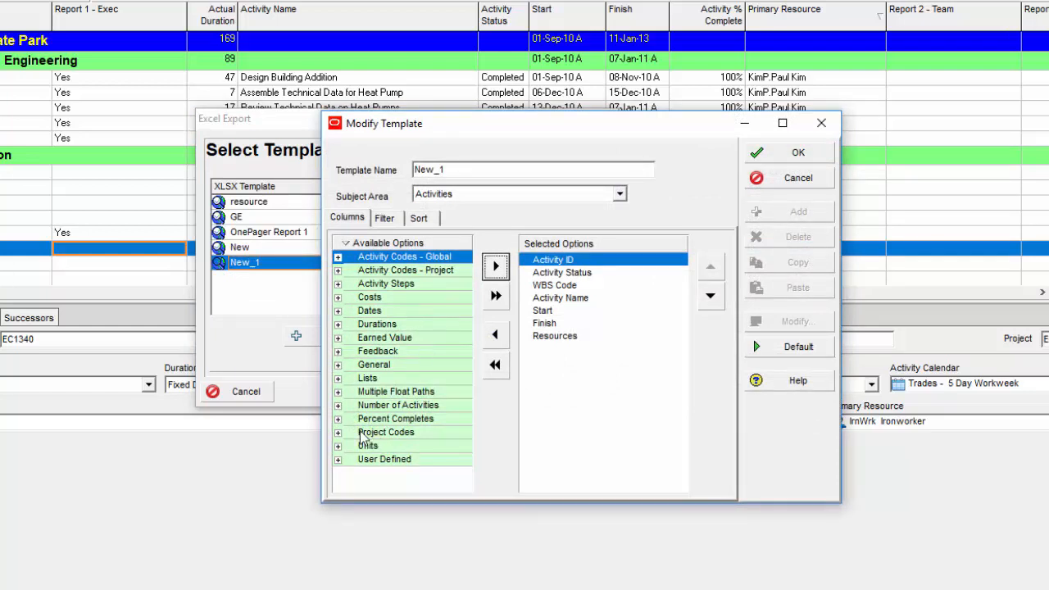
{"action": "left_click", "coordinate": [338, 460]}
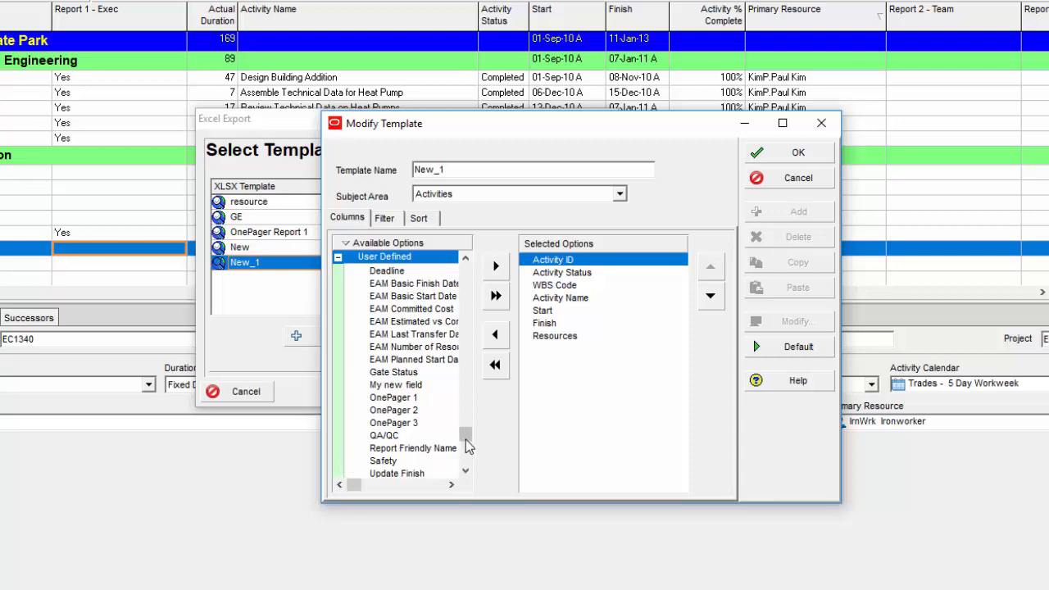
{"action": "left_click", "coordinate": [404, 400]}
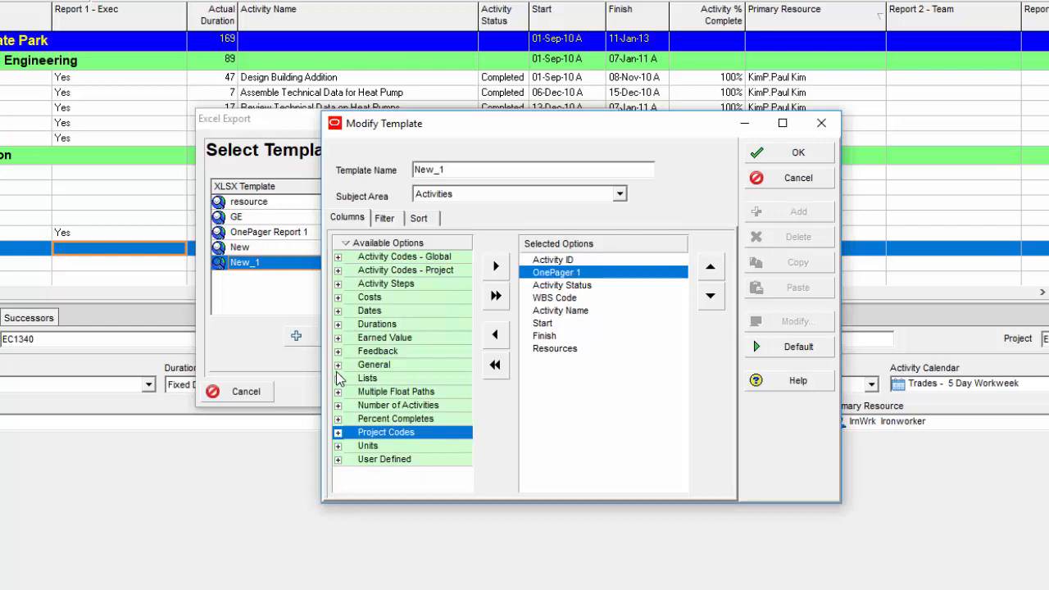
Add the Project Name field from the General group to the New_1 template, save it and proceed to the file selection.
{"action": "left_click", "coordinate": [337, 365]}
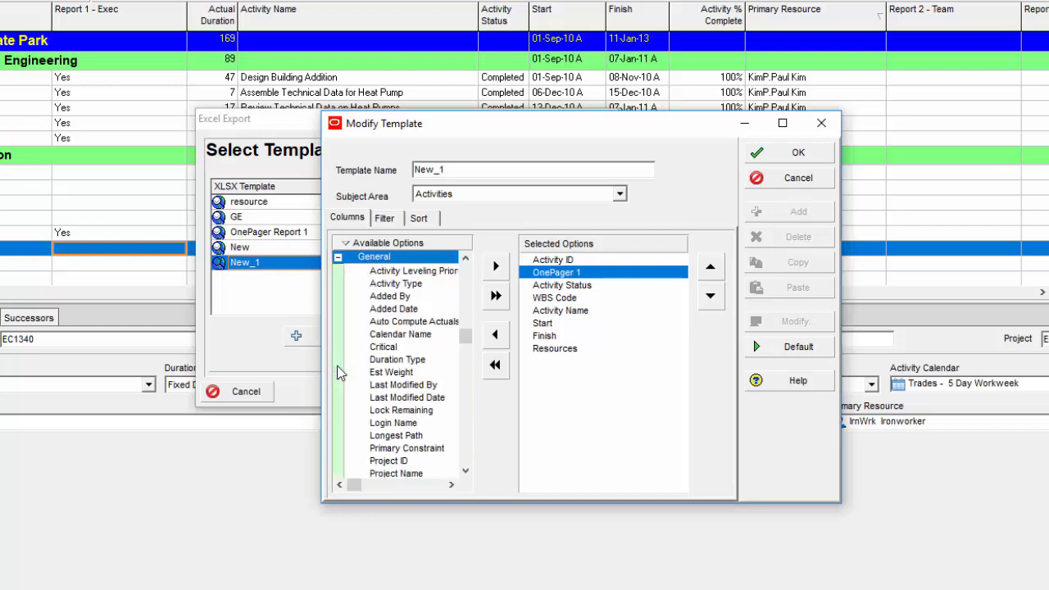
{"action": "left_click_drag", "start_coordinate": [467, 336], "coordinate": [467, 367]}
{"action": "left_click", "coordinate": [398, 423]}
{"action": "left_click", "coordinate": [496, 266]}
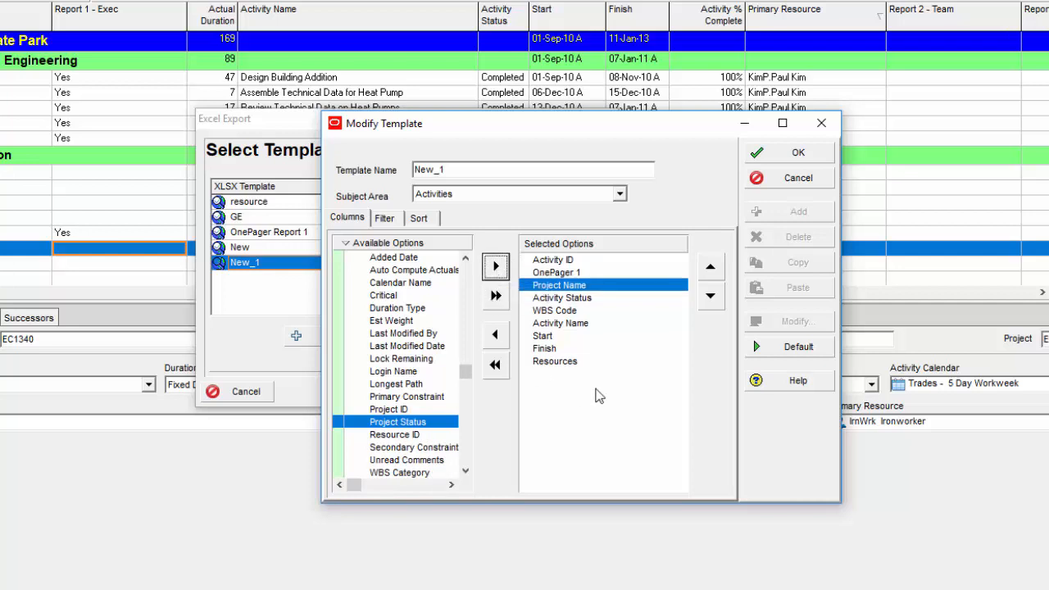
{"action": "left_click", "coordinate": [795, 153]}
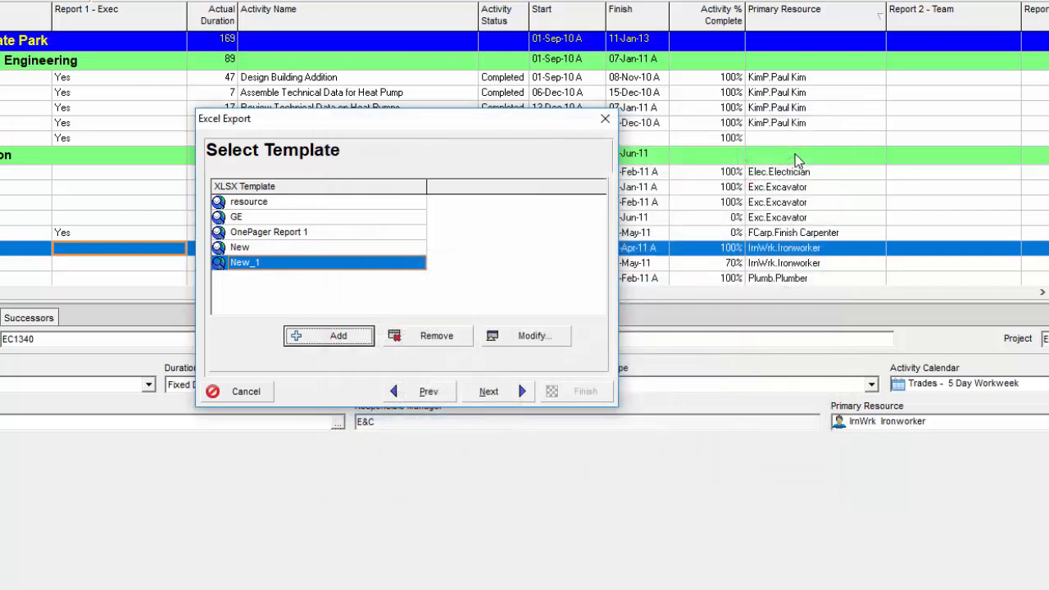
{"action": "left_click", "coordinate": [489, 391]}
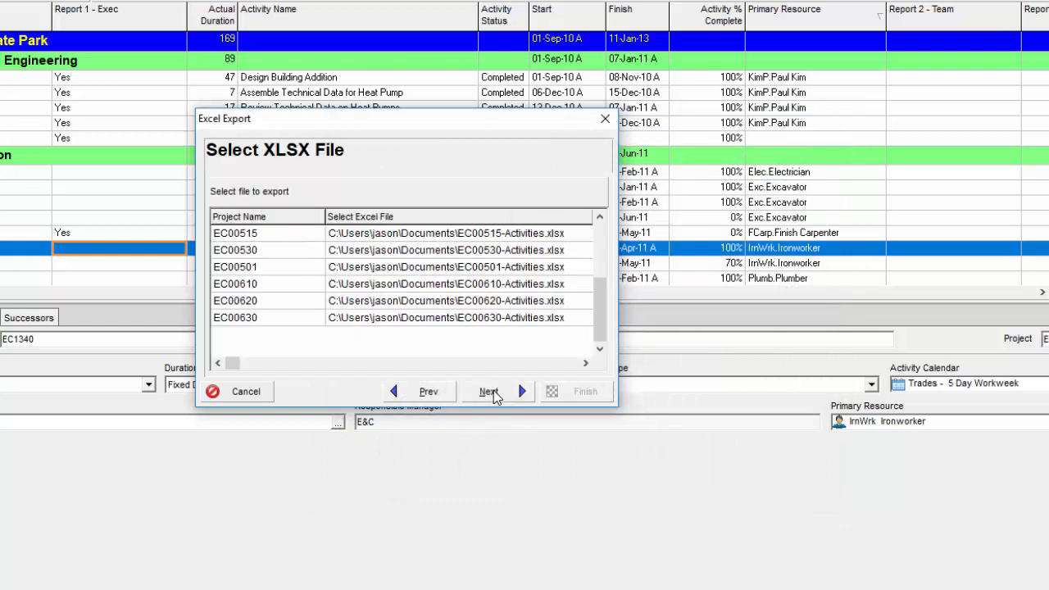
{"action": "left_click", "coordinate": [504, 236]}
{"action": "double_click", "coordinate": [451, 238]}
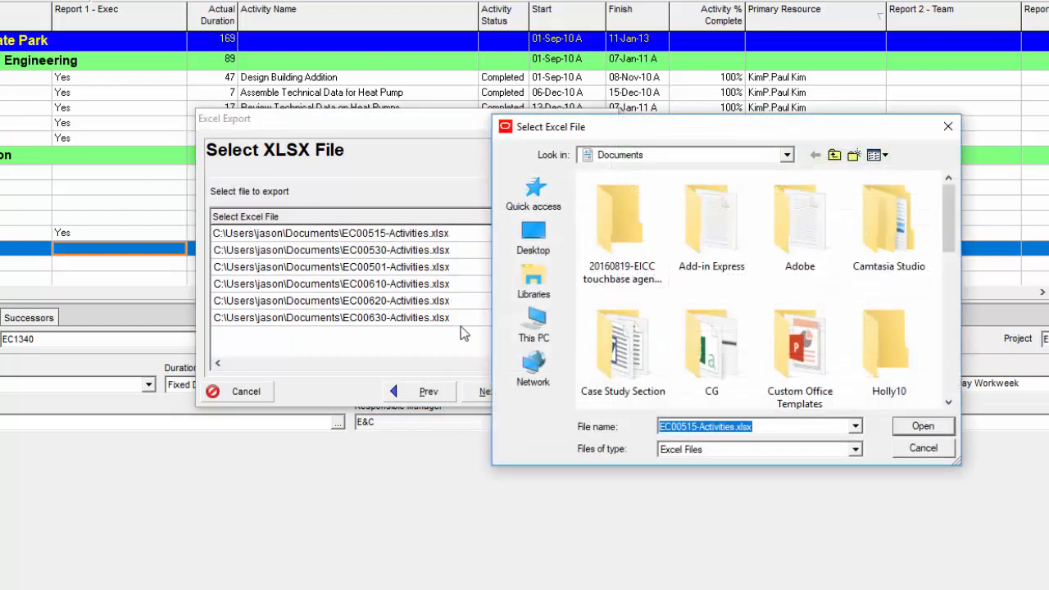
{"action": "left_click", "coordinate": [936, 451]}
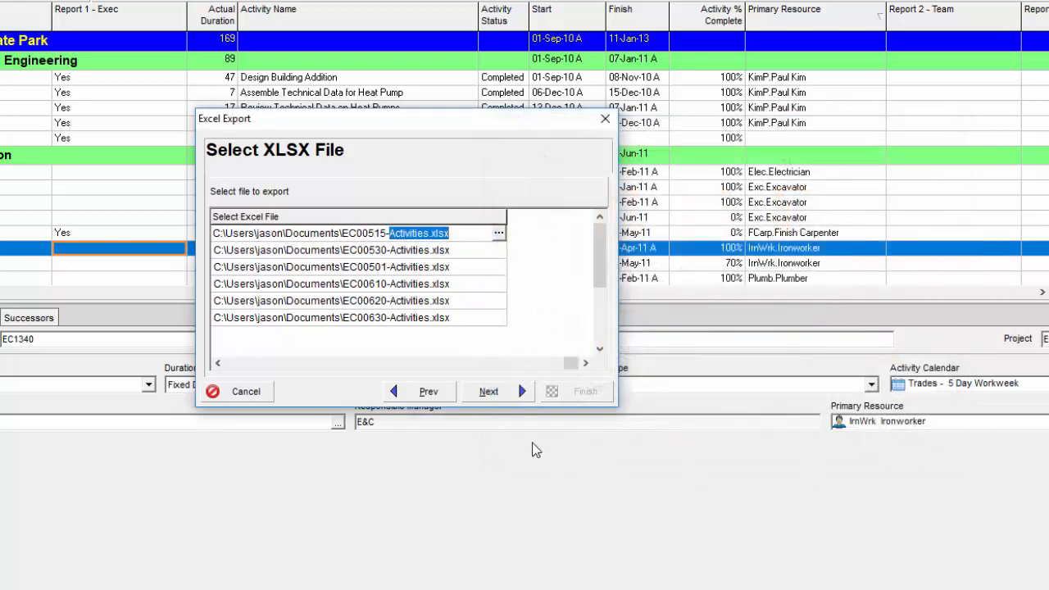
Accept the default XLSX file paths for the six projects and finish the Activities export.
{"action": "left_click", "coordinate": [490, 392]}
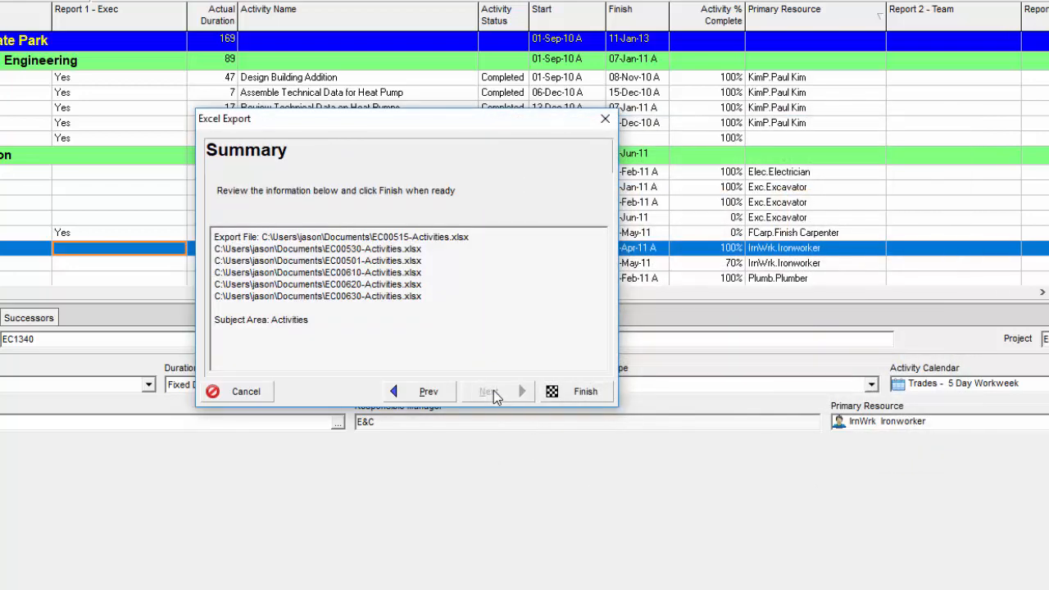
{"action": "left_click", "coordinate": [574, 393]}
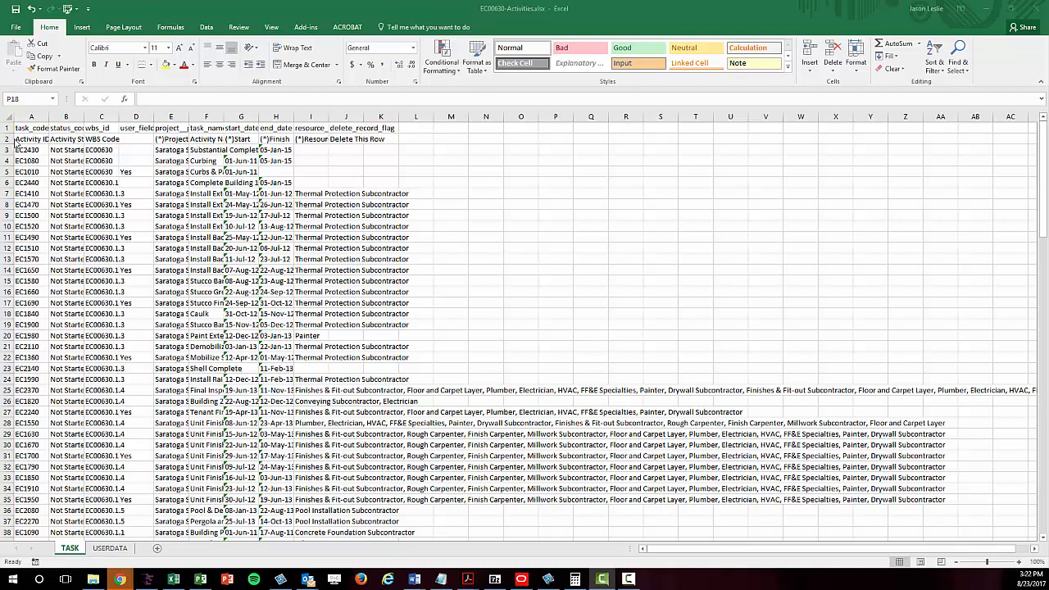
In Excel, delete row 2 with the duplicate column captions from the TASK sheet of EC00630-Activities.xlsx.
{"action": "right_click", "coordinate": [8, 139]}
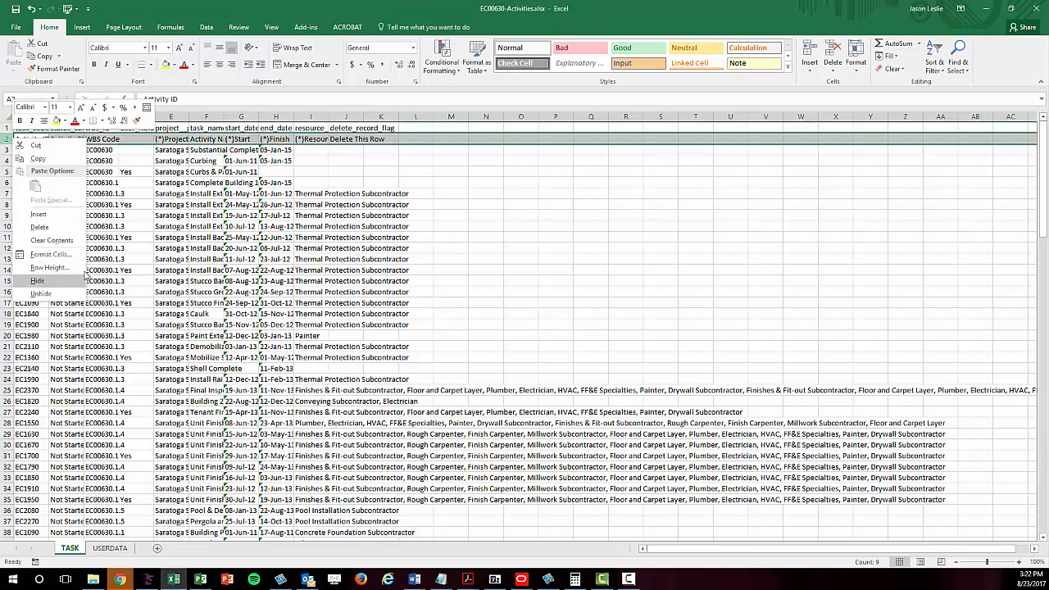
{"action": "left_click", "coordinate": [72, 228]}
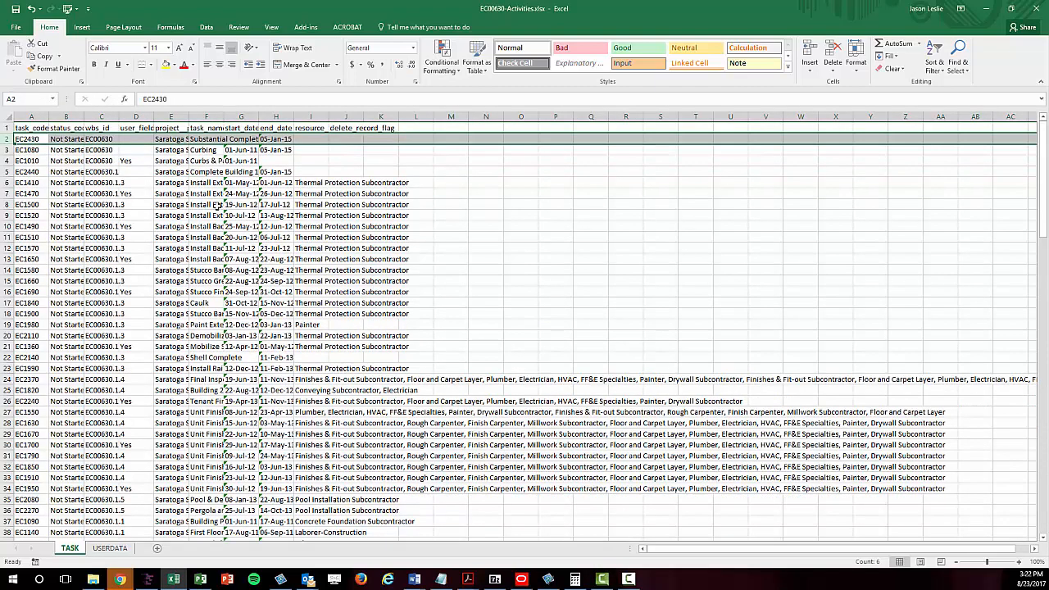
{"action": "left_click", "coordinate": [332, 175]}
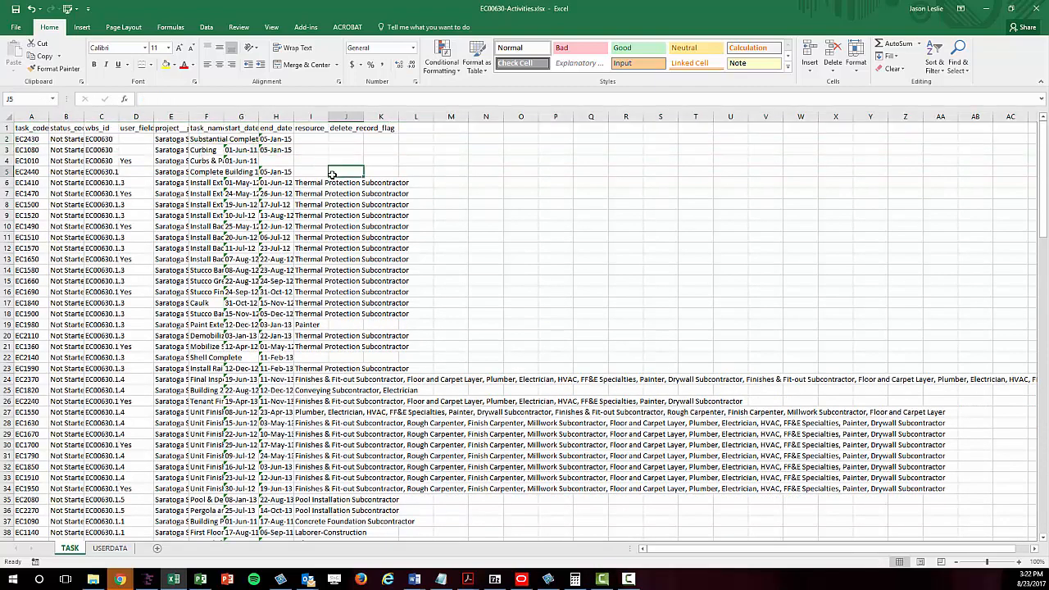
Widen columns A through I of the TASK sheet, then narrow the code, WBS, user_field_408 and date columns.
{"action": "left_click_drag", "start_coordinate": [31, 116], "coordinate": [327, 115]}
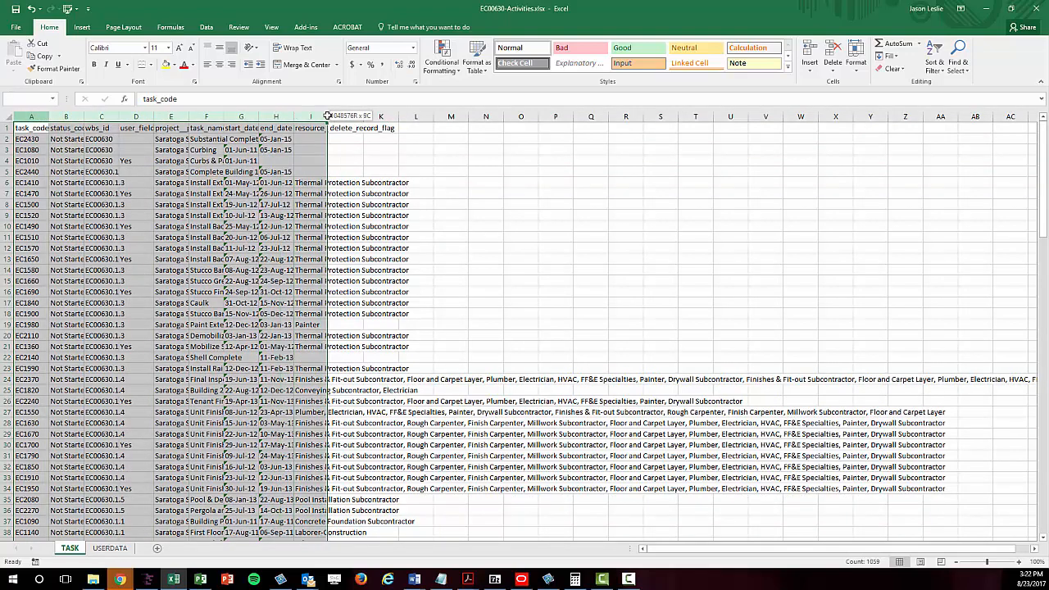
{"action": "double_click", "coordinate": [327, 116]}
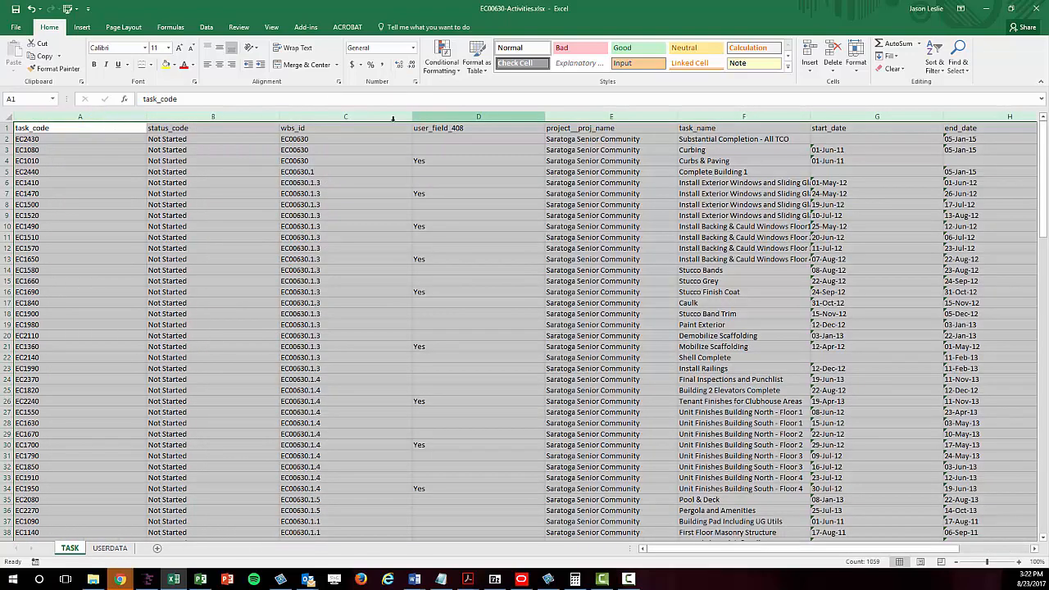
{"action": "left_click", "coordinate": [403, 161]}
{"action": "left_click_drag", "start_coordinate": [412, 116], "coordinate": [220, 116]}
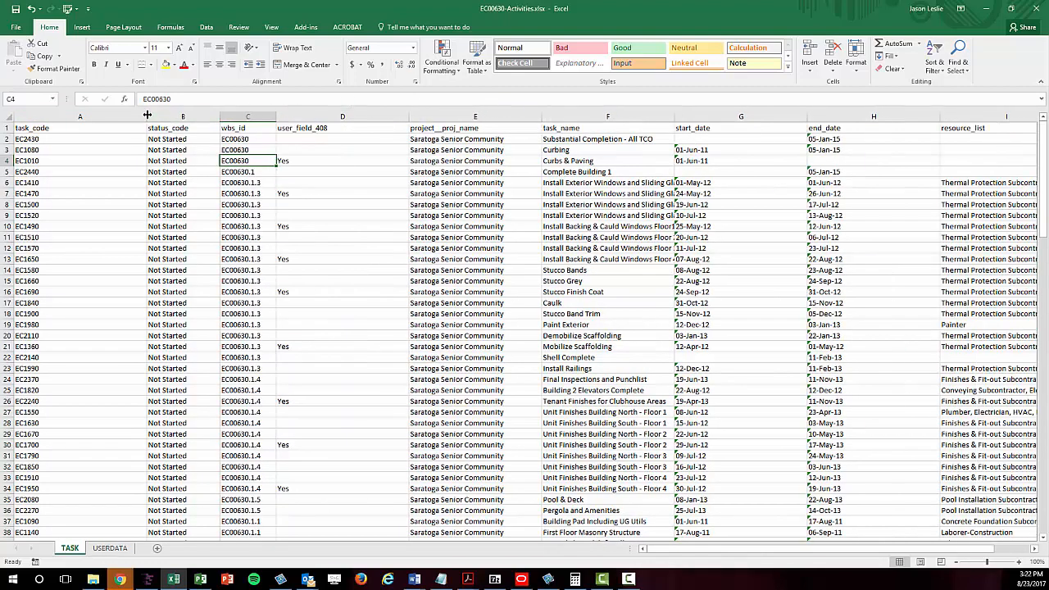
{"action": "left_click_drag", "start_coordinate": [147, 115], "coordinate": [66, 117]}
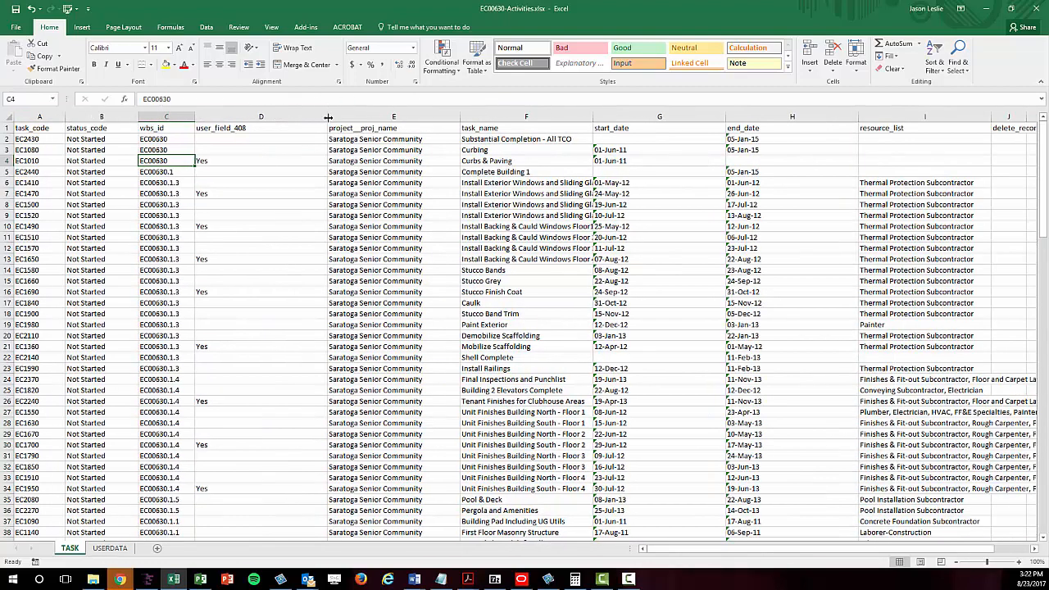
{"action": "left_click_drag", "start_coordinate": [328, 117], "coordinate": [266, 117]}
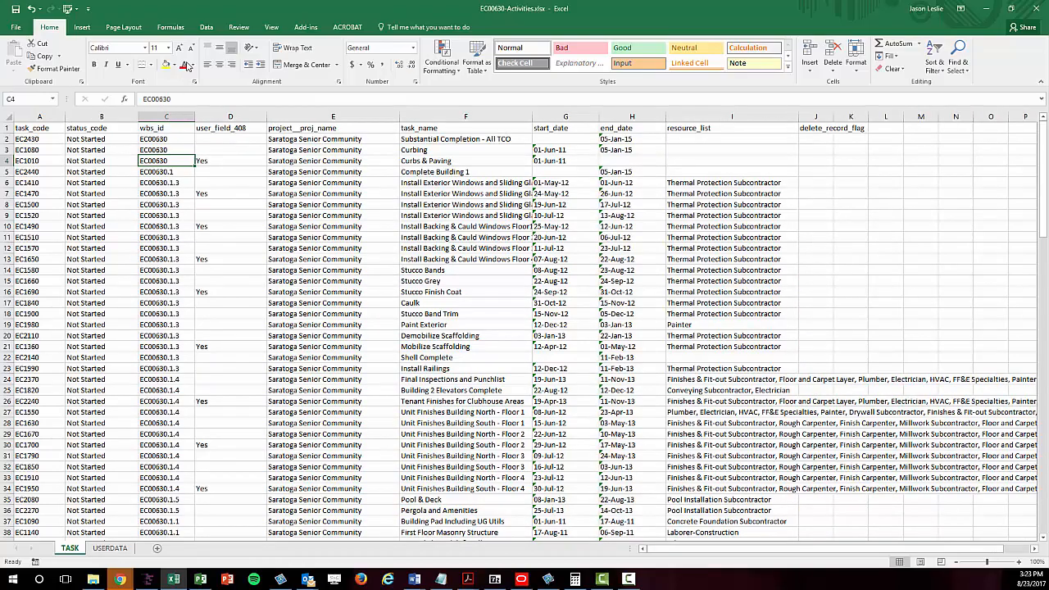
Launch the OnePager Express add-in, start a new project view and select tasks with YES in user_field_408.
{"action": "left_click", "coordinate": [305, 27]}
{"action": "left_click", "coordinate": [57, 43]}
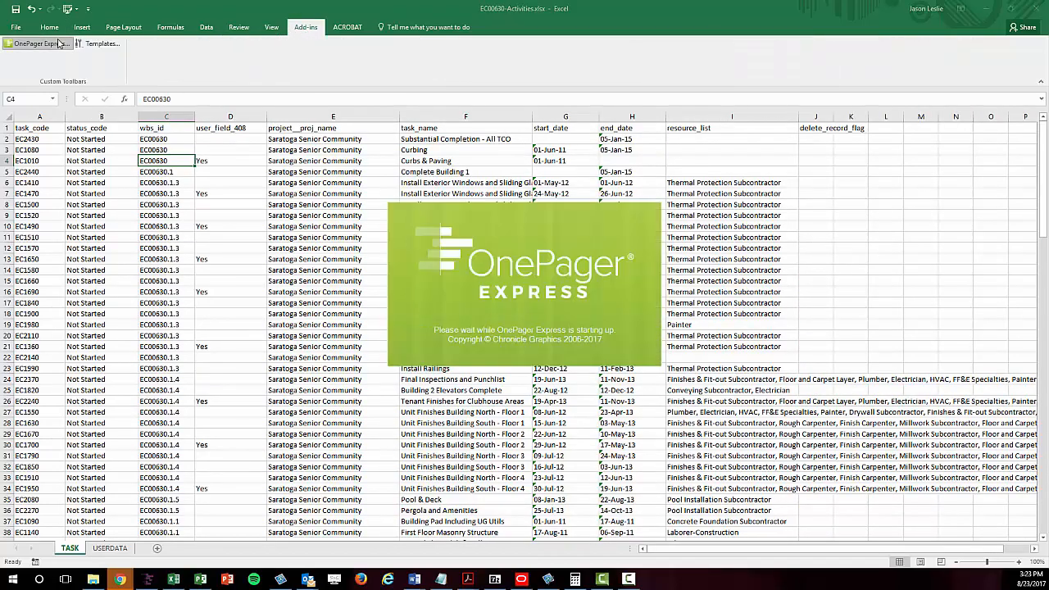
{"action": "left_click", "coordinate": [71, 197]}
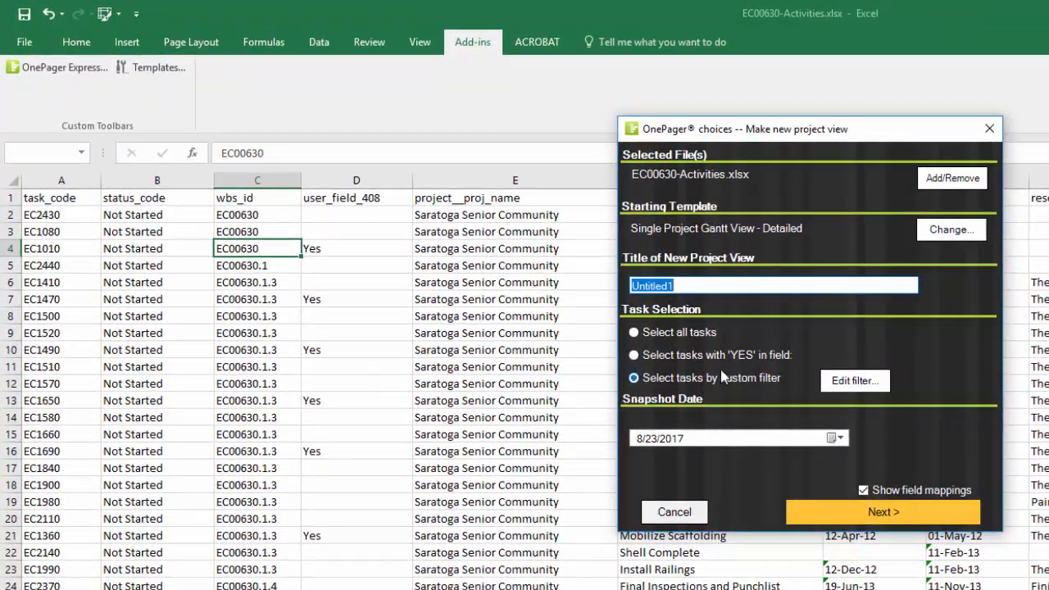
{"action": "left_click", "coordinate": [532, 264]}
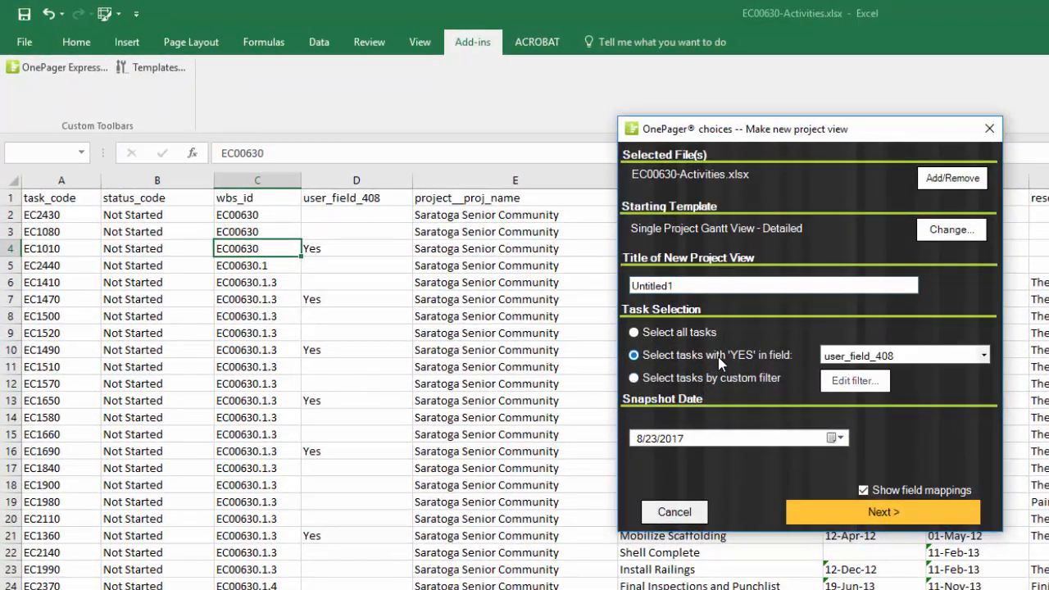
{"action": "left_click", "coordinate": [928, 513]}
Map Unique Id to task_code and Task label to task_name, and create the new project view.
{"action": "left_click", "coordinate": [810, 453]}
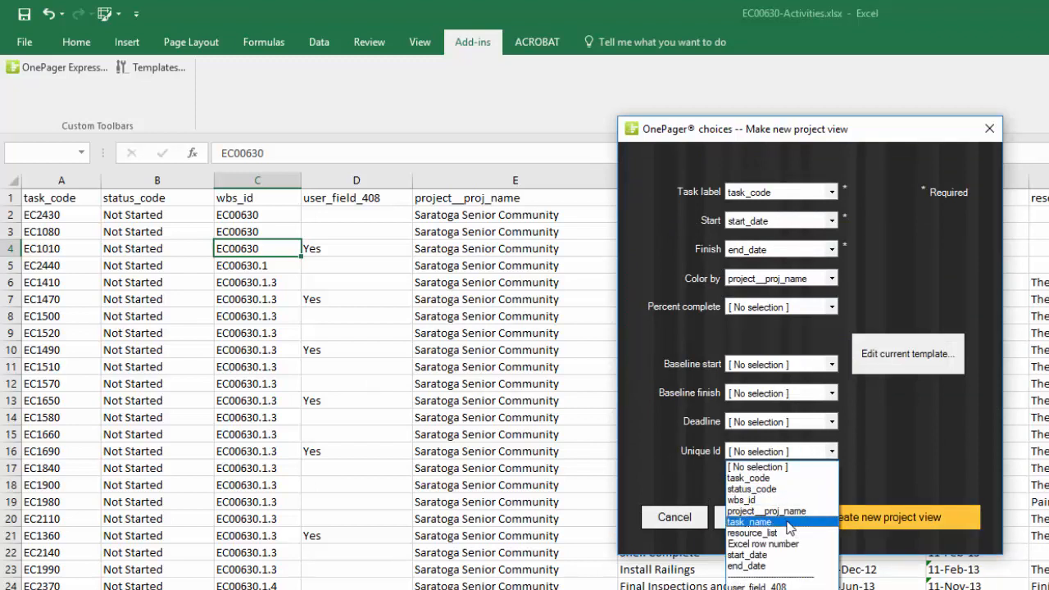
{"action": "left_click", "coordinate": [787, 478]}
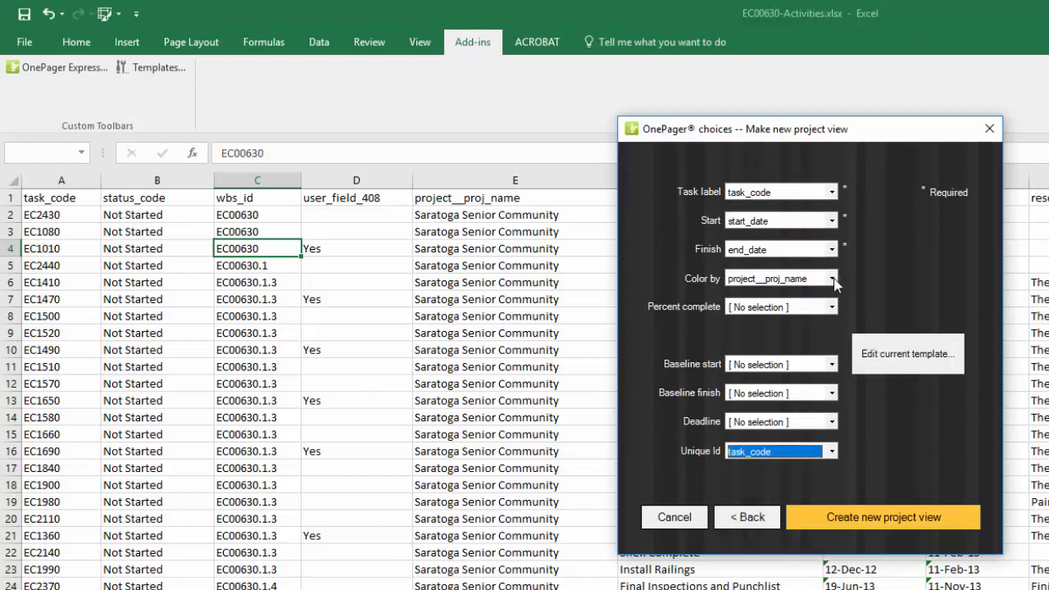
{"action": "left_click", "coordinate": [831, 195]}
{"action": "left_click", "coordinate": [779, 265]}
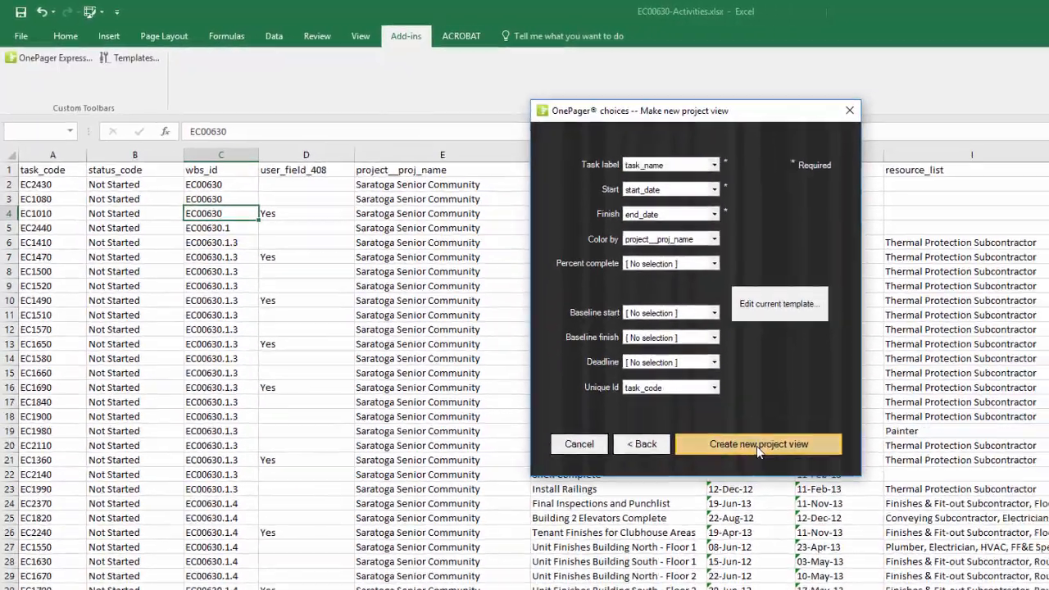
{"action": "left_click", "coordinate": [880, 517]}
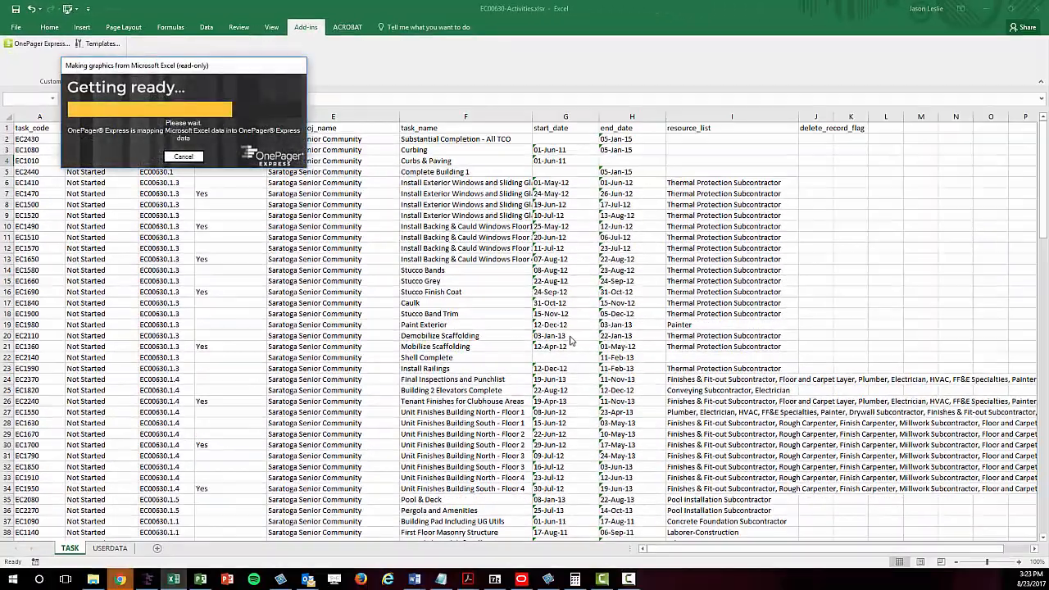